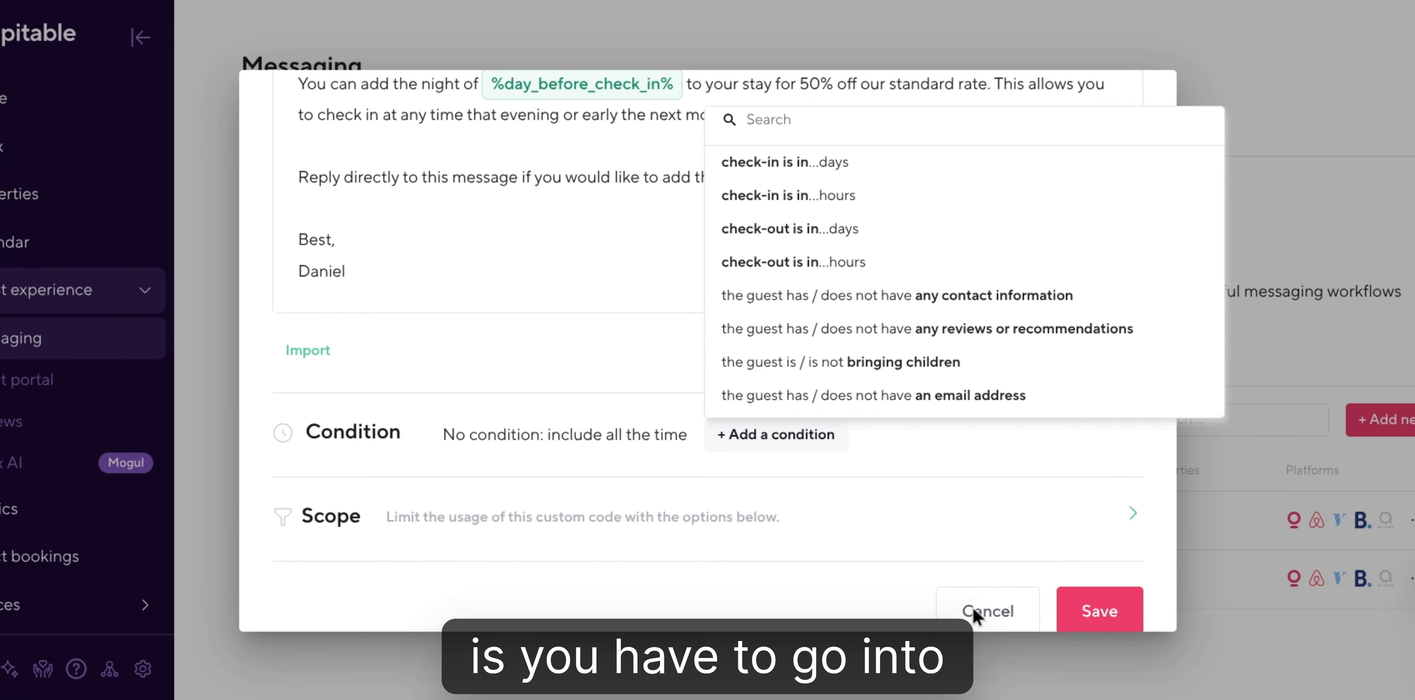
# Step: Discard the open custom code draft and start a new custom code named "orphan night before checkin"
pyautogui.click(972, 615)
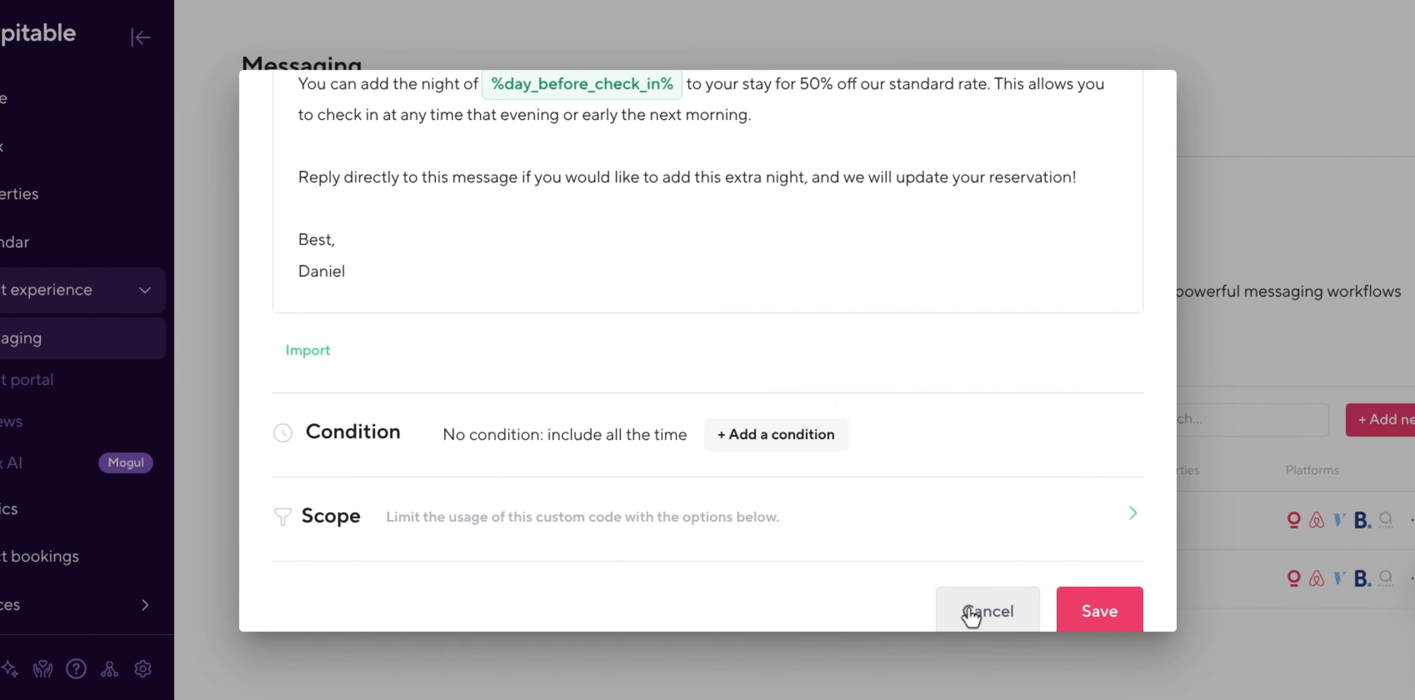
pyautogui.click(956, 615)
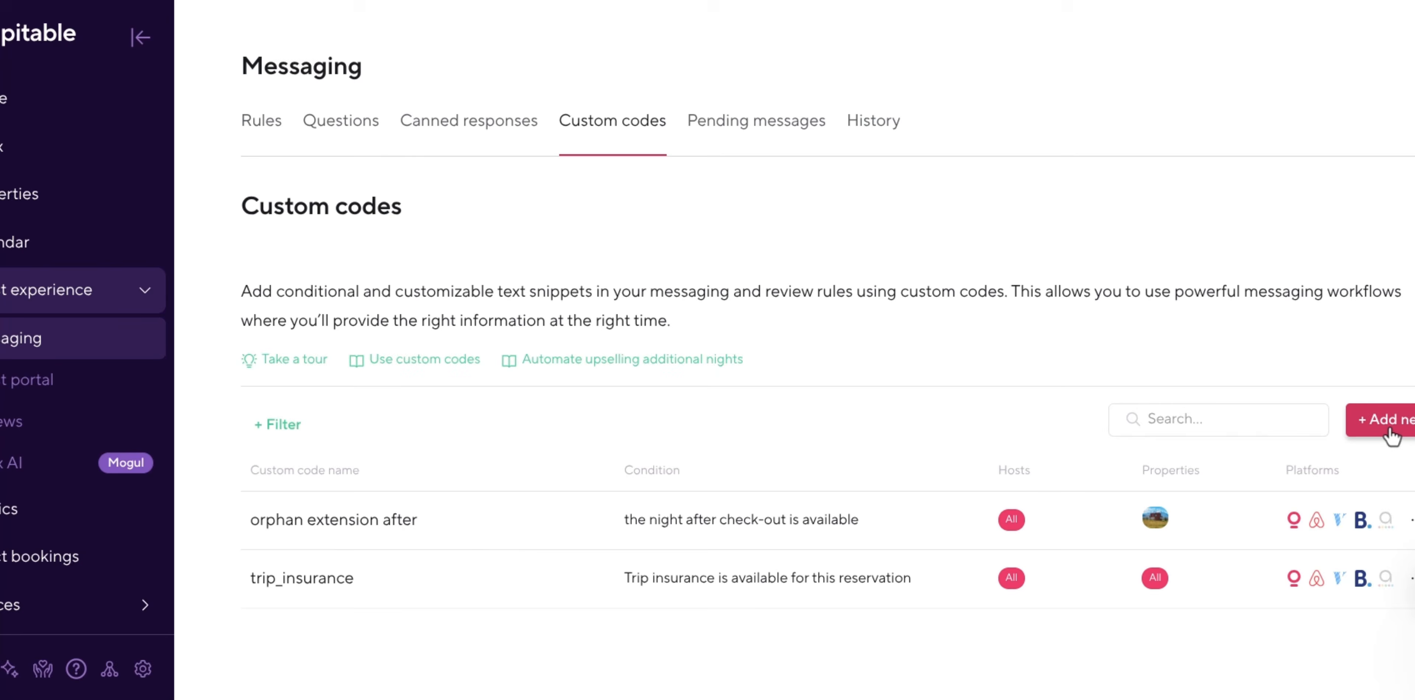
pyautogui.click(1389, 428)
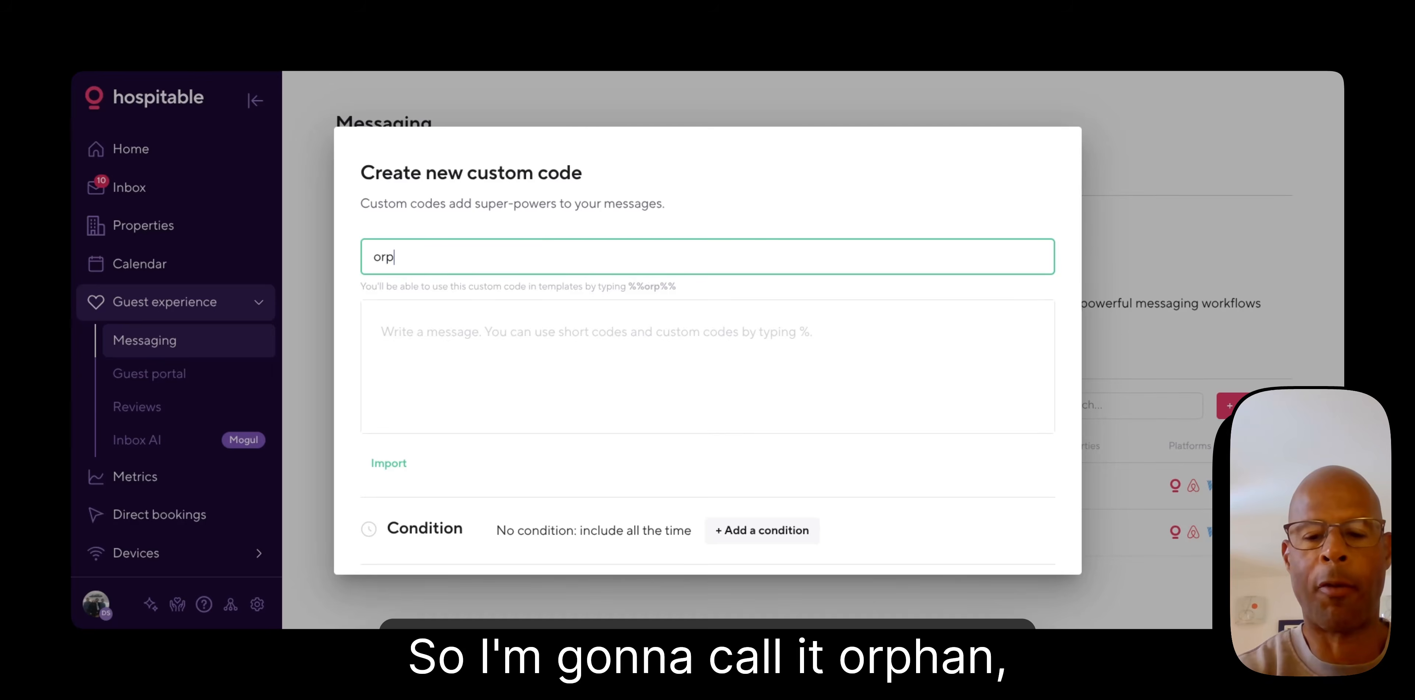
pyautogui.write('ha')
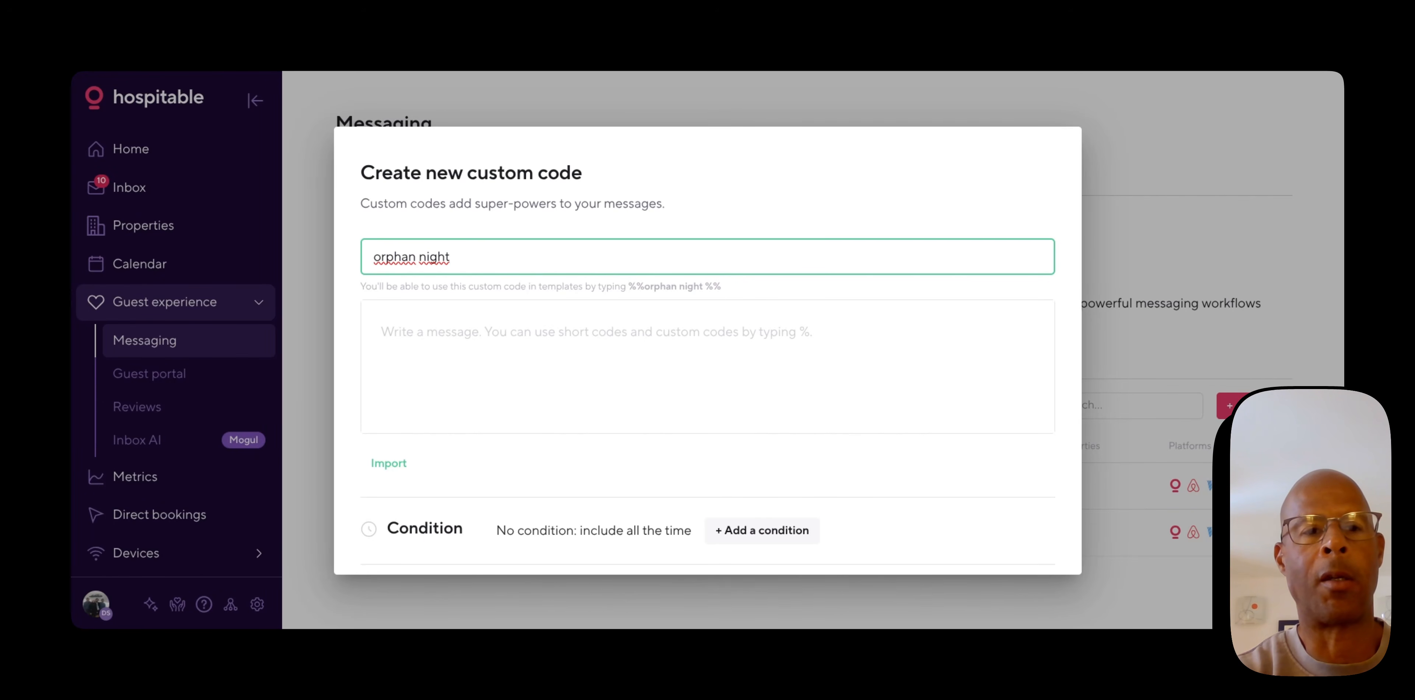
pyautogui.write('n night ')
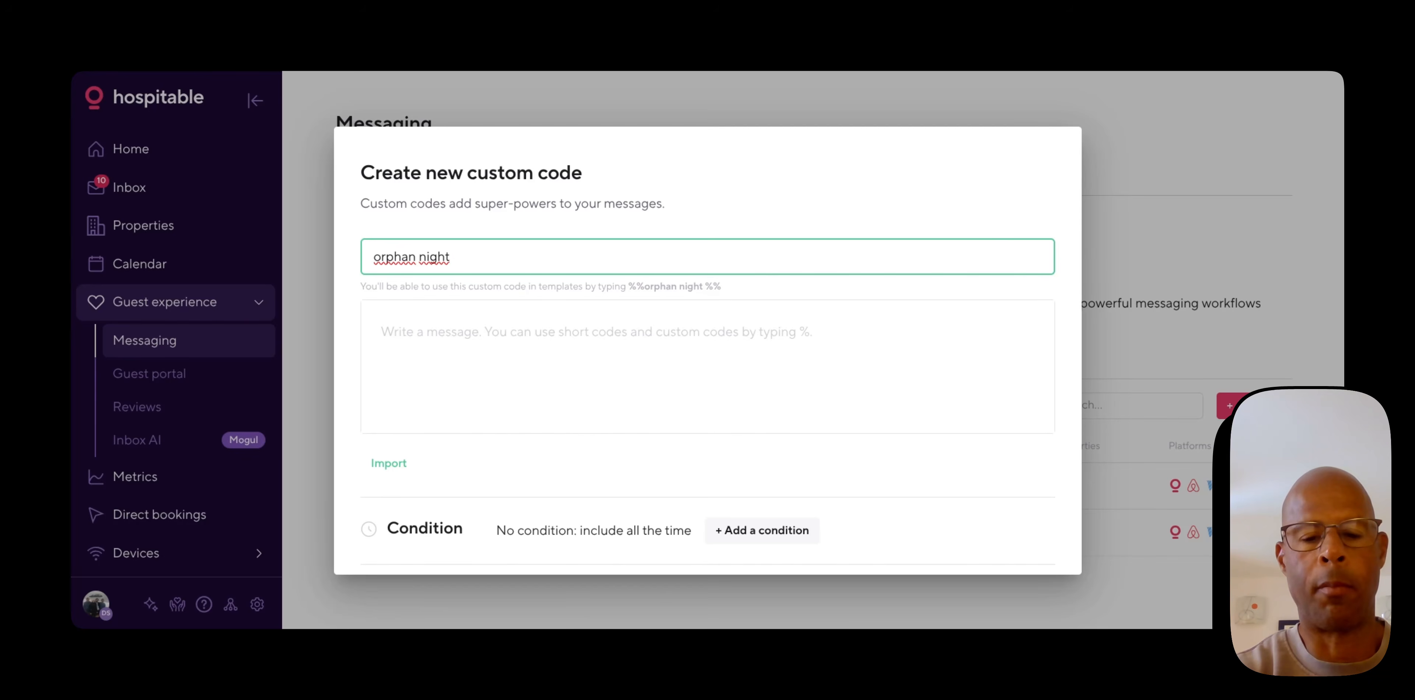
pyautogui.write('before')
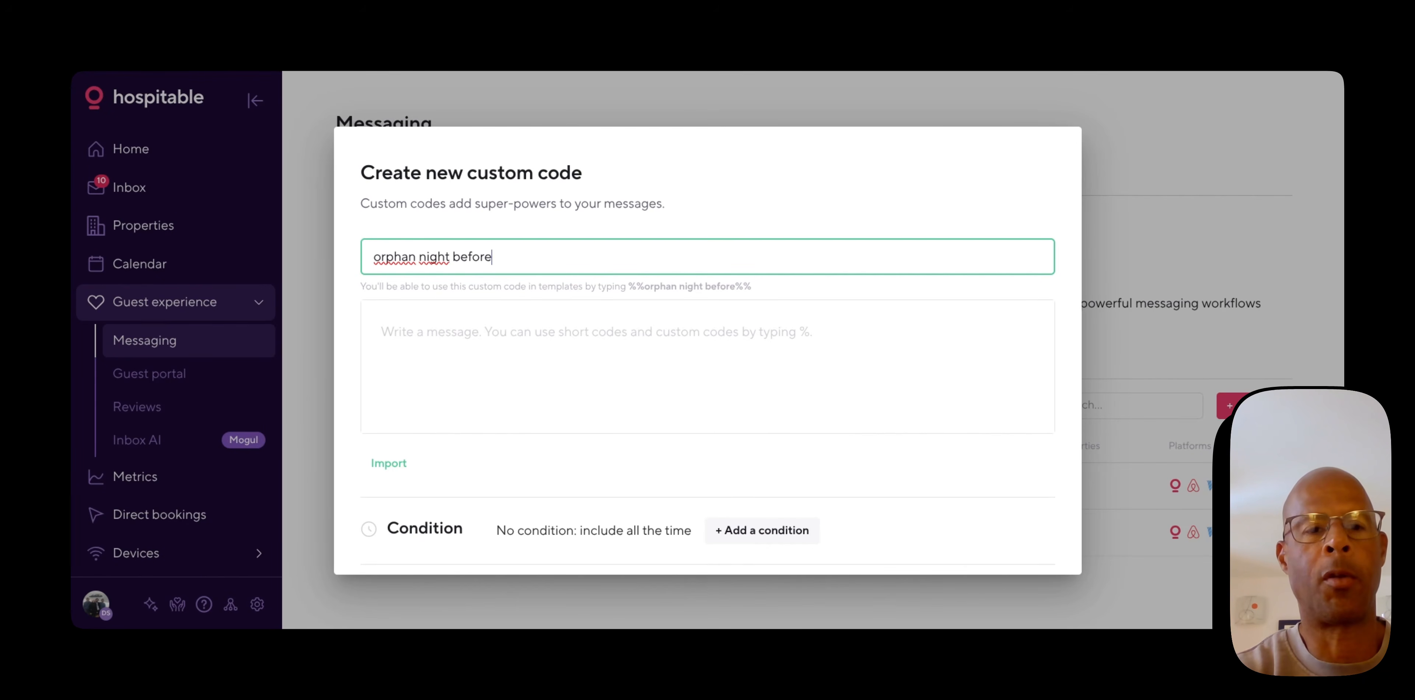
pyautogui.write(' checkin')
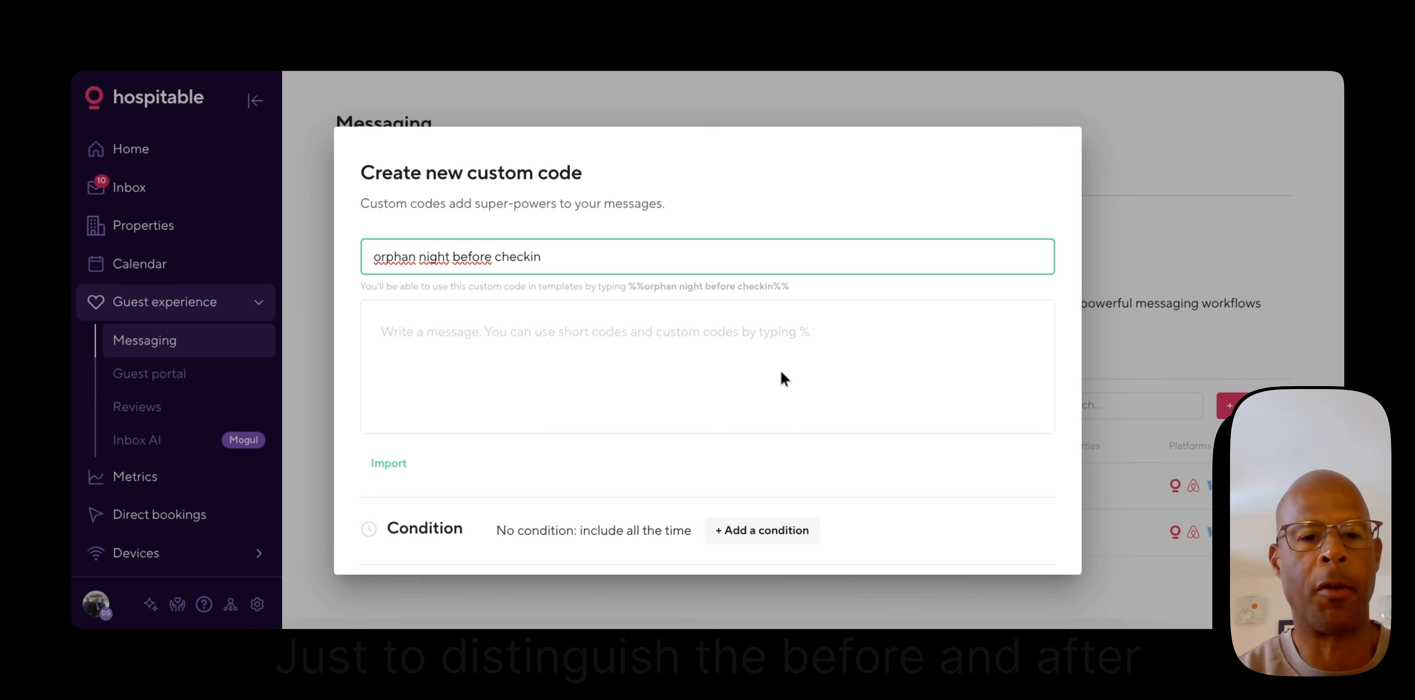
# Step: Fill in the code's message with the early-arrival extra-night offer, using %%guest_first_name%%, %%check_in_date%%, %%check_in_time%% and %%night_before_check_in_date%%
pyautogui.scroll(-3, 698, 388)
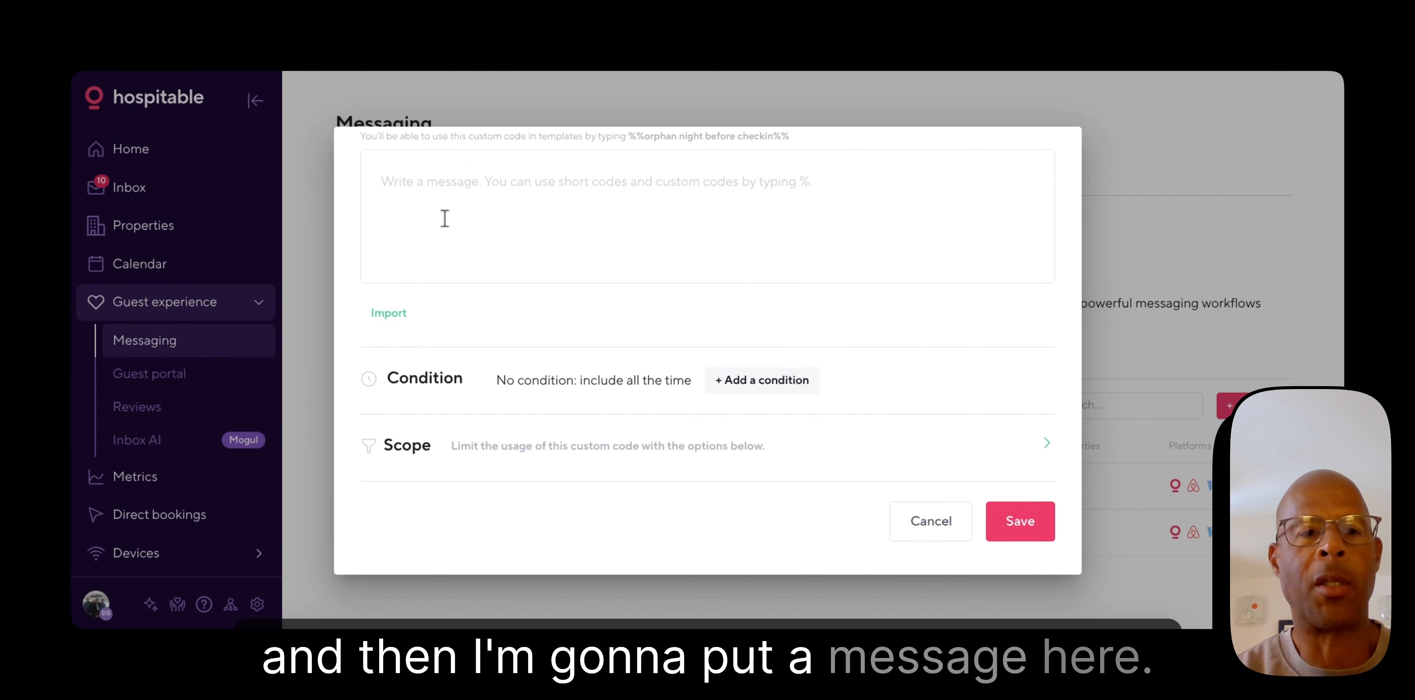
pyautogui.scroll(3, 714, 229)
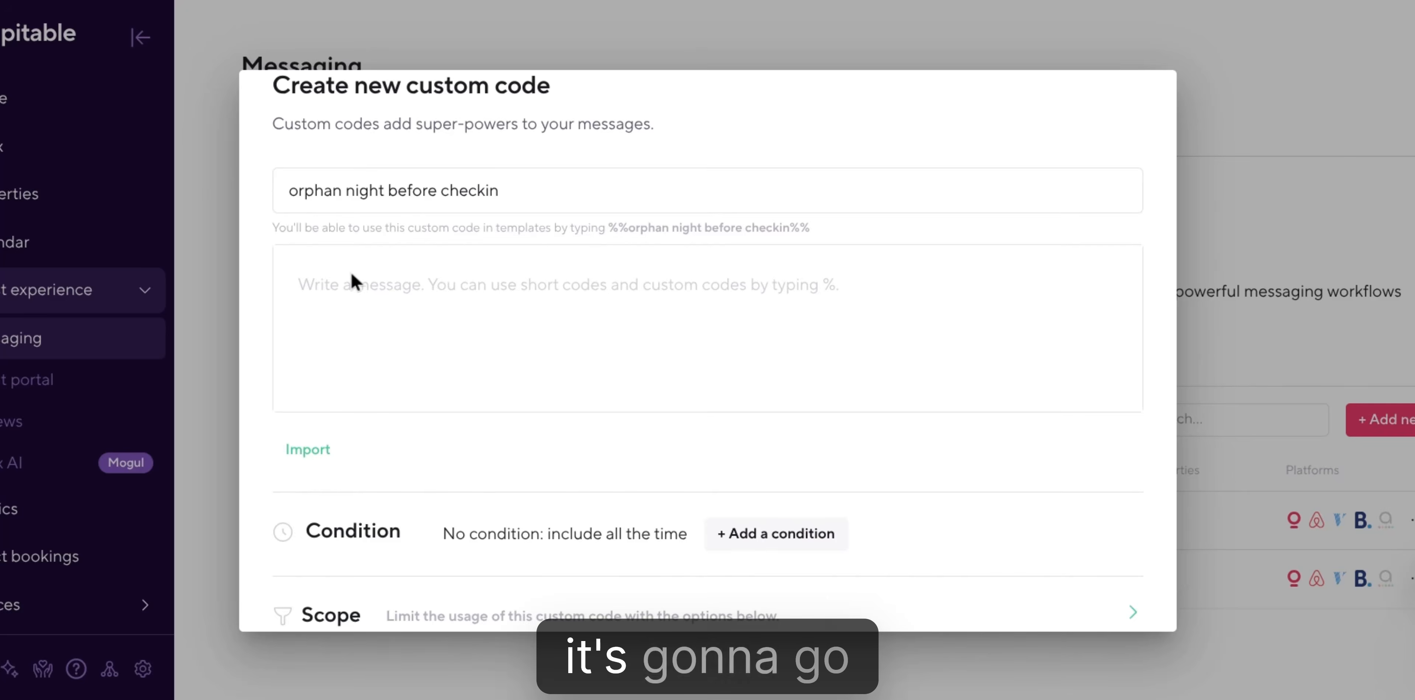
pyautogui.write('Hi %%guest_first_name%%,We are getting everything ready for your arrival on %%check_in_date%%!We noticed that the night before your stay is currently open. If you are flying in early, driving through the night, or just want to skip the standard %%check_in_time%% check-in rush, we would love to offer you an early arrival!You can add the night of %%night_before_check_in_date%% to your stay for a special discounted rate of [Insert Discounted Price or "50% off our standard rate"]. This allows you to check in at any time that evening or early the next morning.Reply directly to this message if you would like to add this extra night, and we will update your reservation!Best,[Your Name/Property Name]')
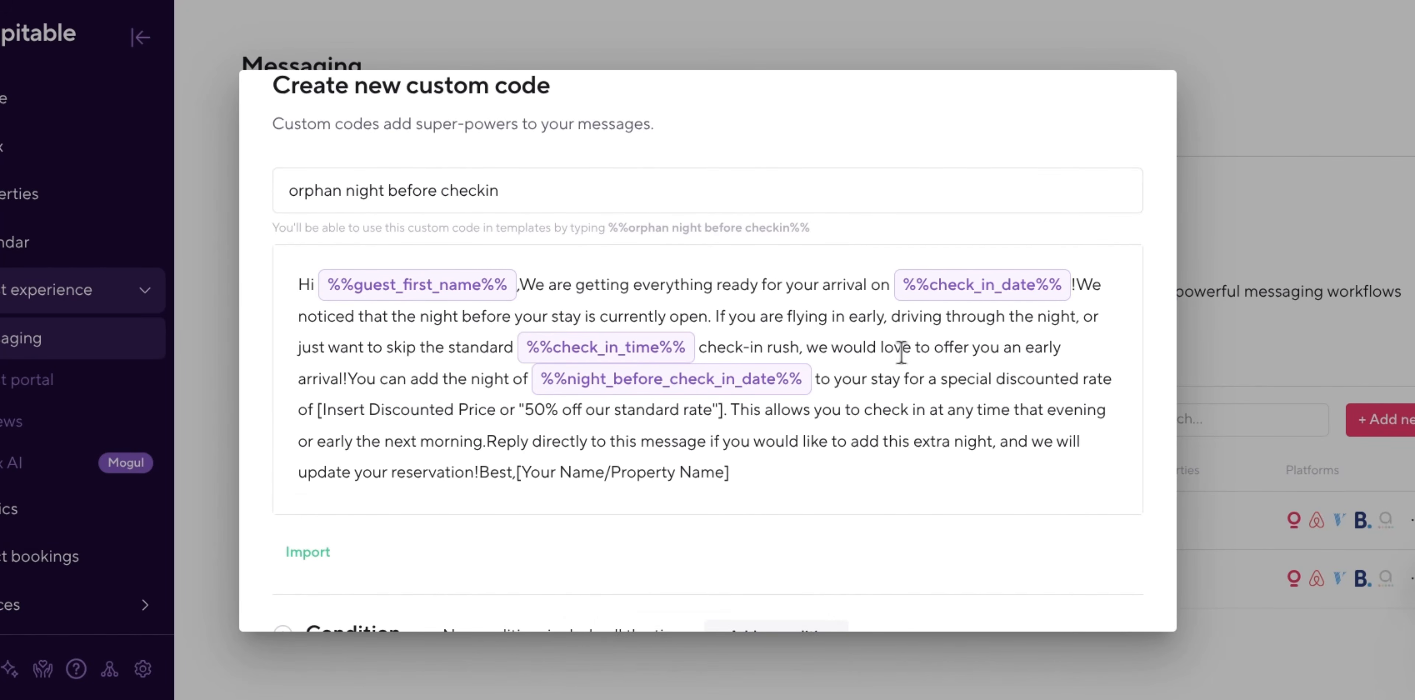
pyautogui.scroll(-2, 783, 396)
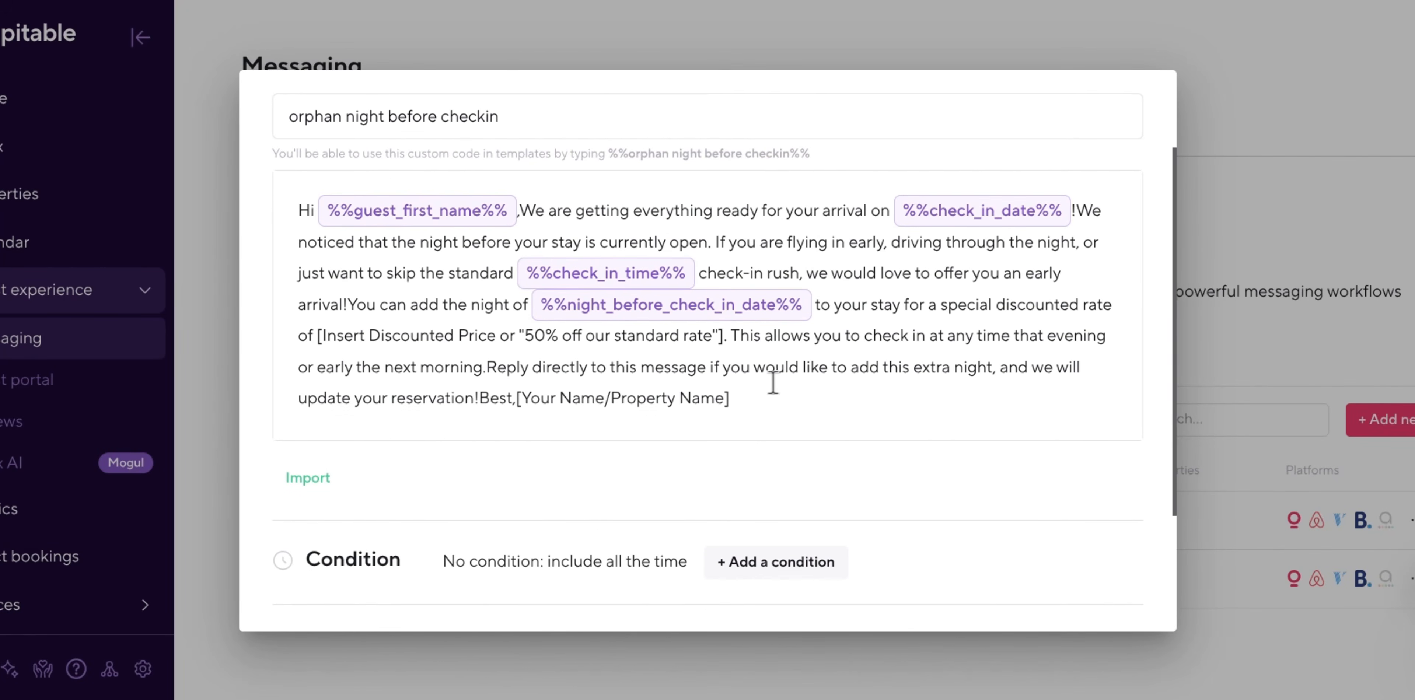
pyautogui.scroll(3, 773, 379)
pyautogui.scroll(-2, 773, 381)
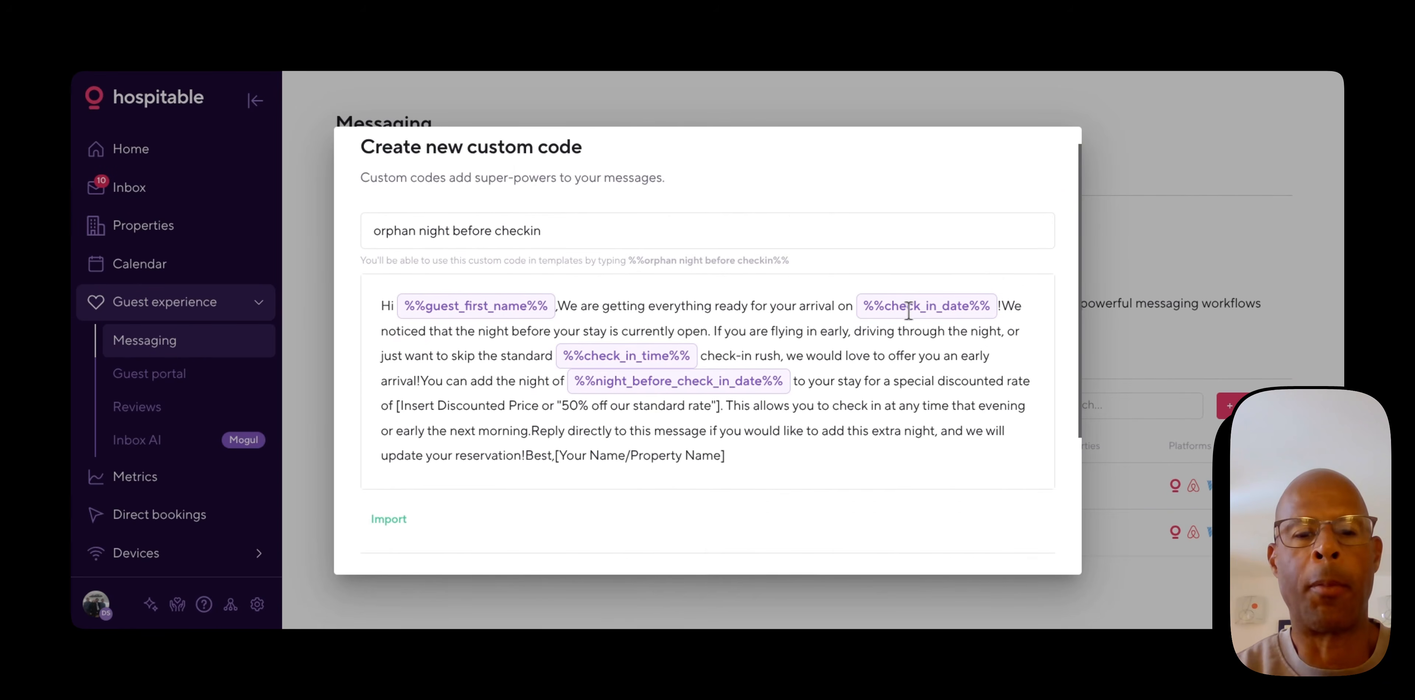
pyautogui.scroll(-1, 935, 281)
pyautogui.moveTo(555, 267)
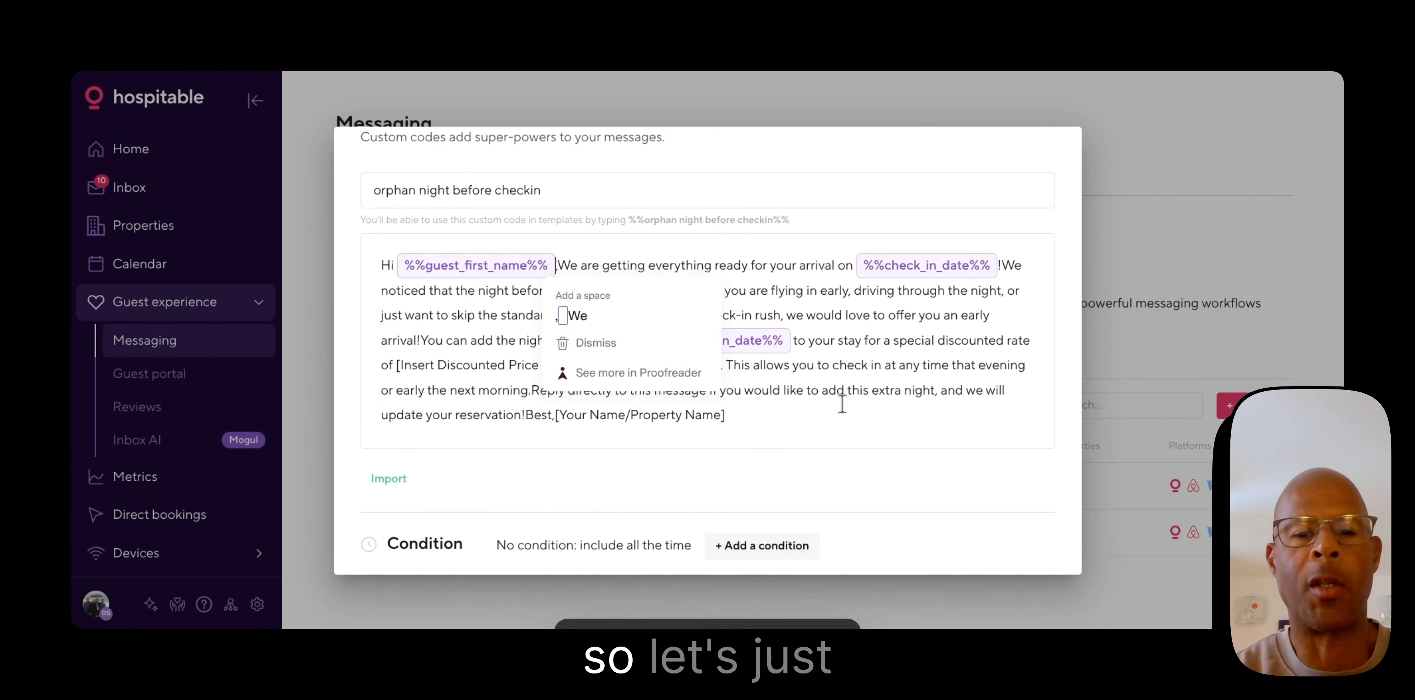
# Step: Add the condition that the night before check-in is available to the custom code
pyautogui.scroll(-5, 725, 412)
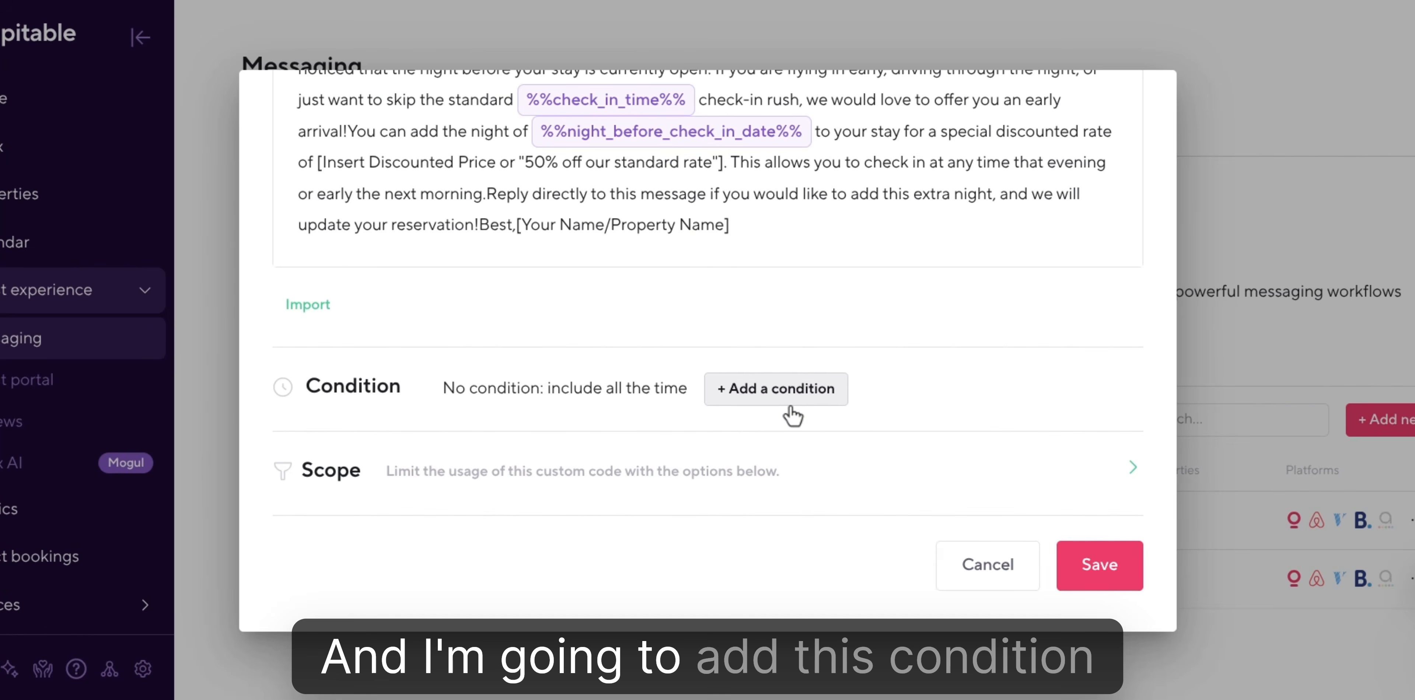
pyautogui.click(789, 408)
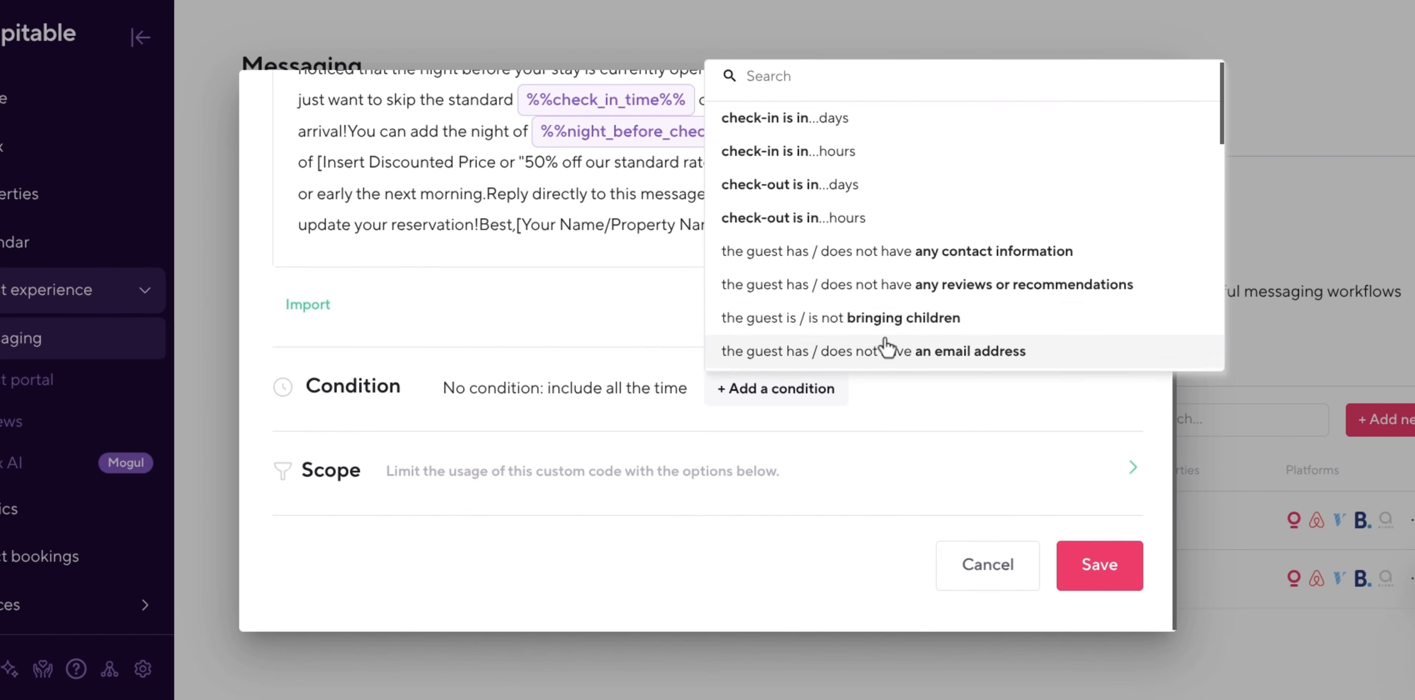
pyautogui.scroll(-2, 886, 347)
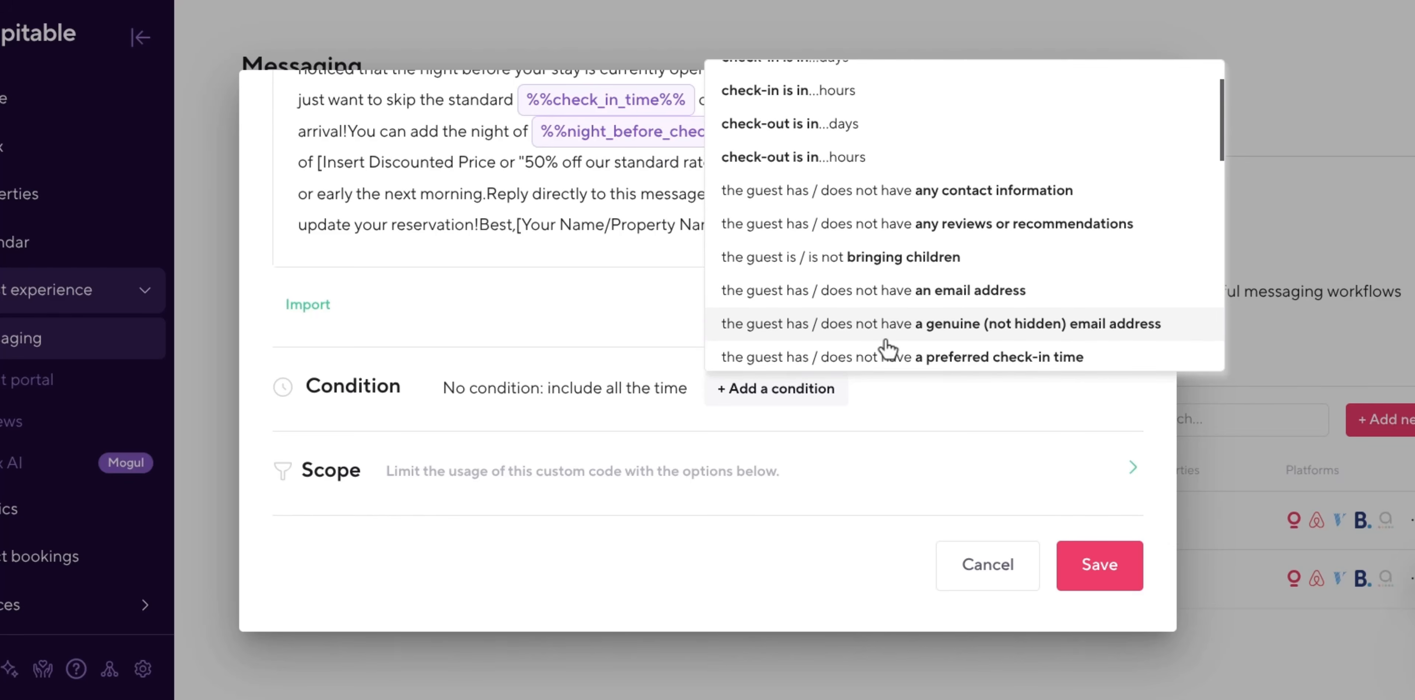
pyautogui.scroll(-3, 886, 348)
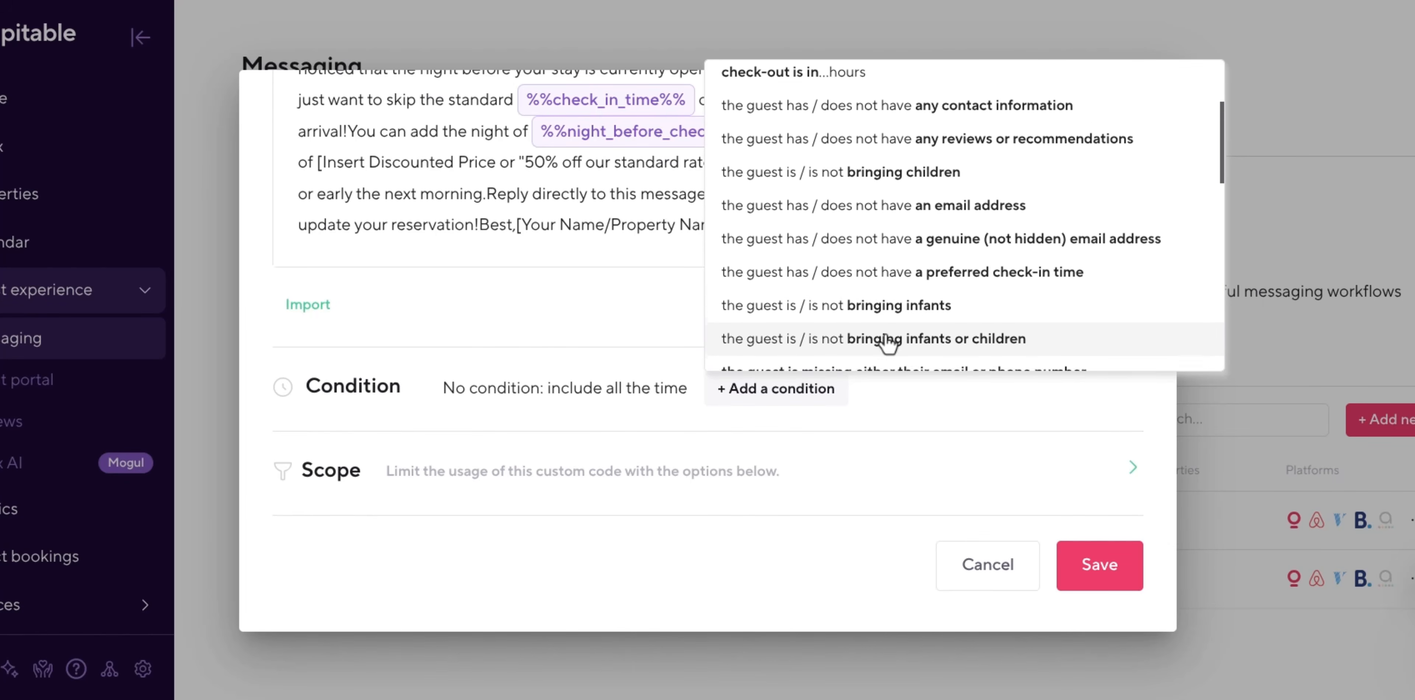
pyautogui.scroll(-5, 887, 345)
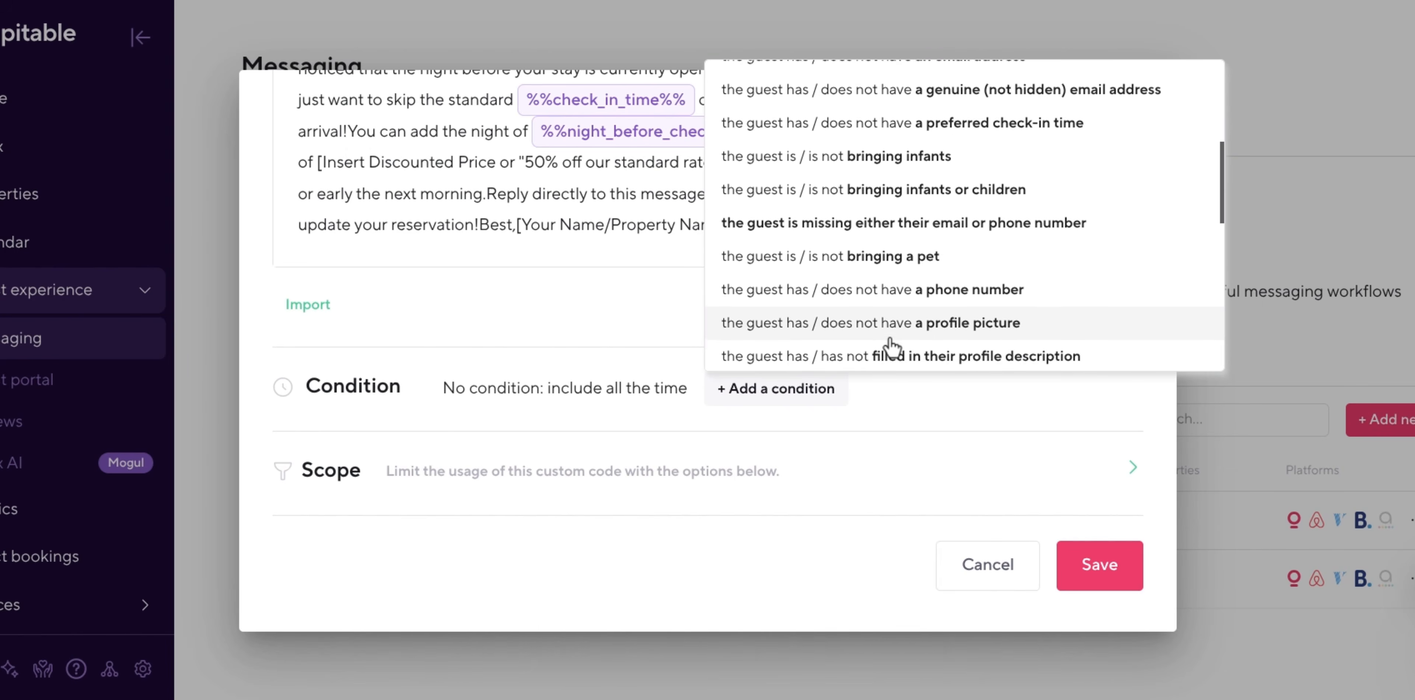
pyautogui.scroll(-5, 891, 348)
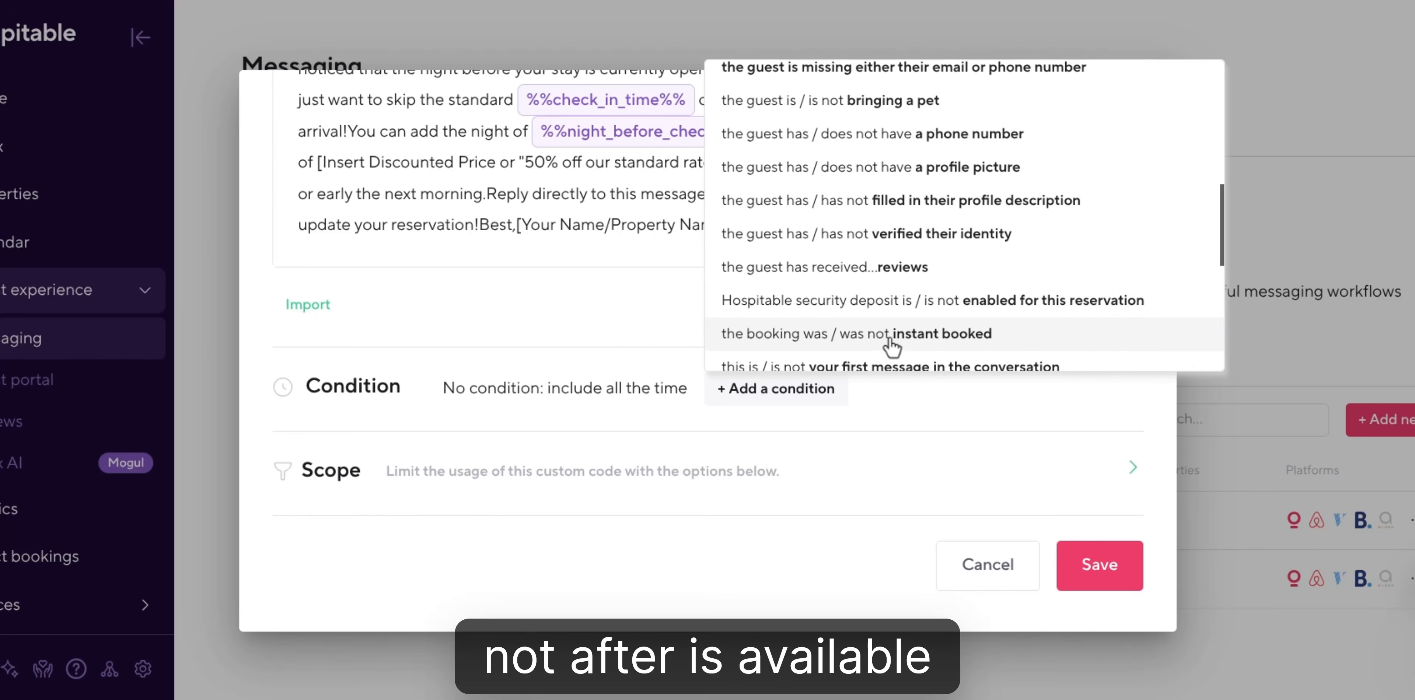
pyautogui.scroll(-3, 889, 346)
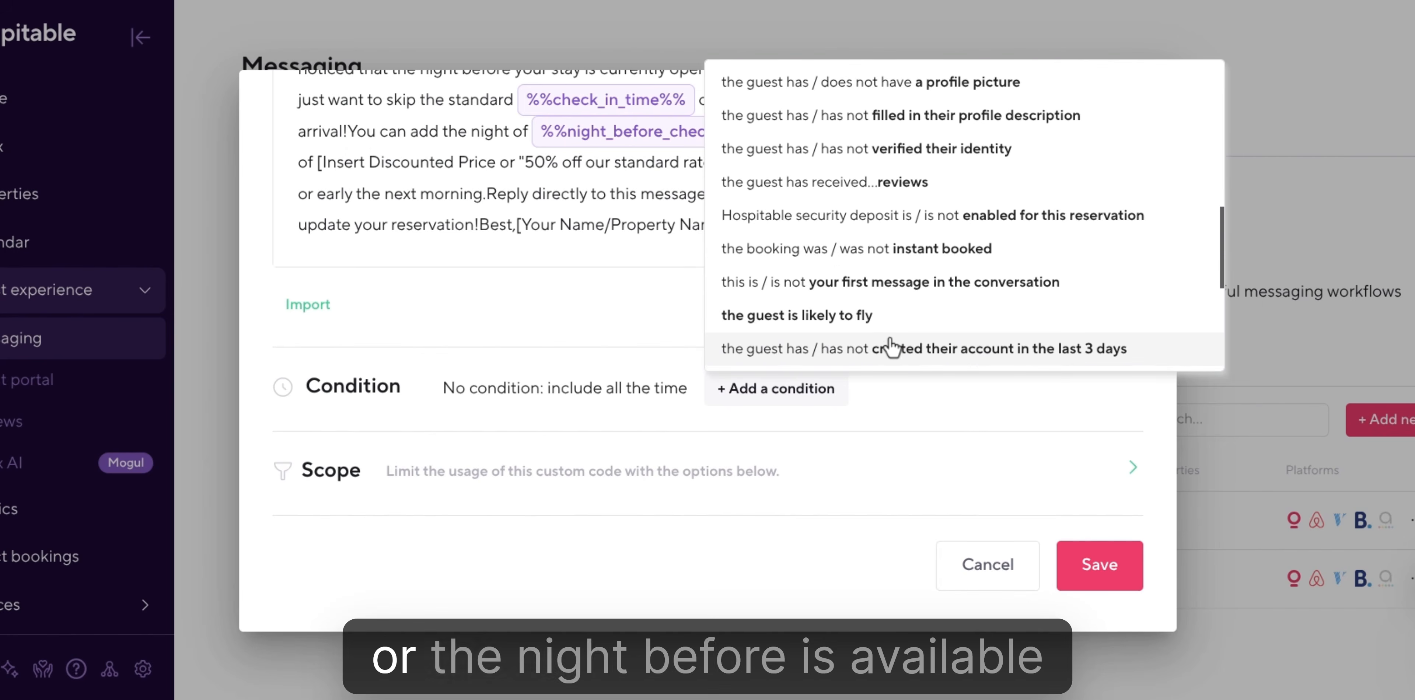
pyautogui.scroll(-6, 890, 346)
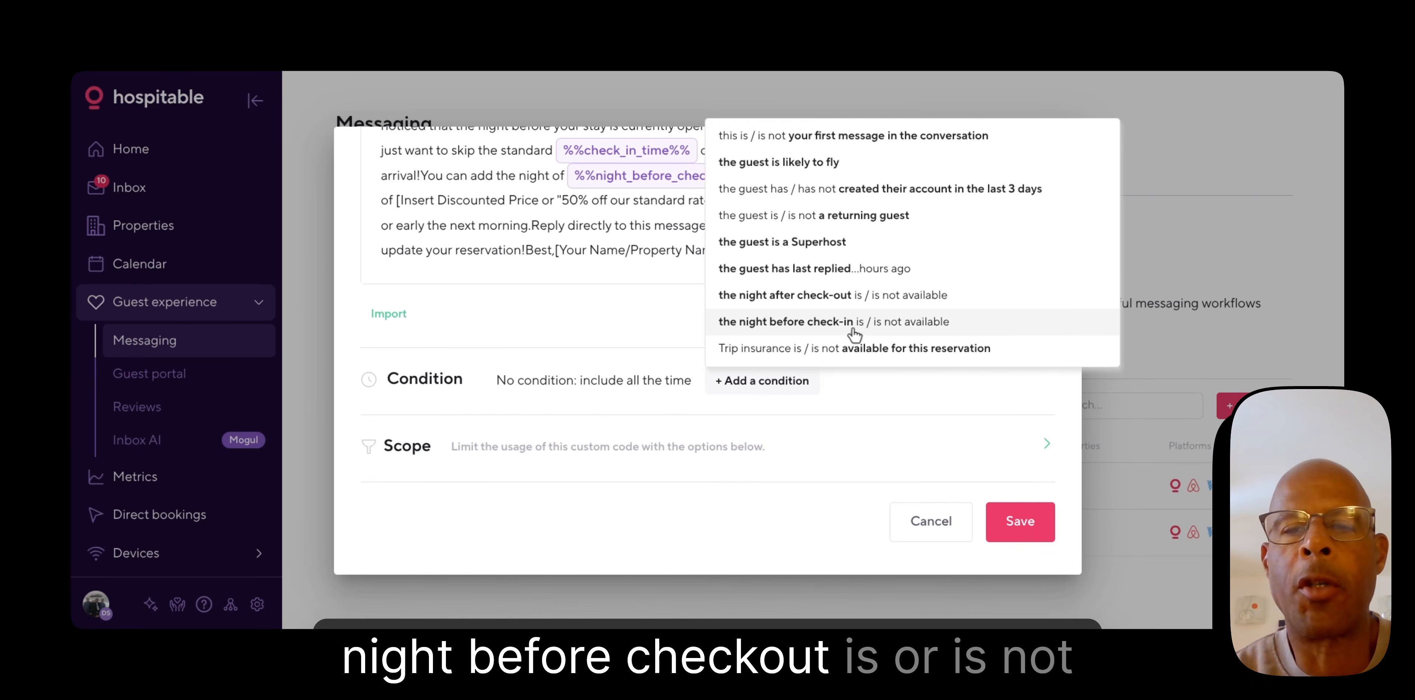
pyautogui.click(854, 332)
pyautogui.click(687, 382)
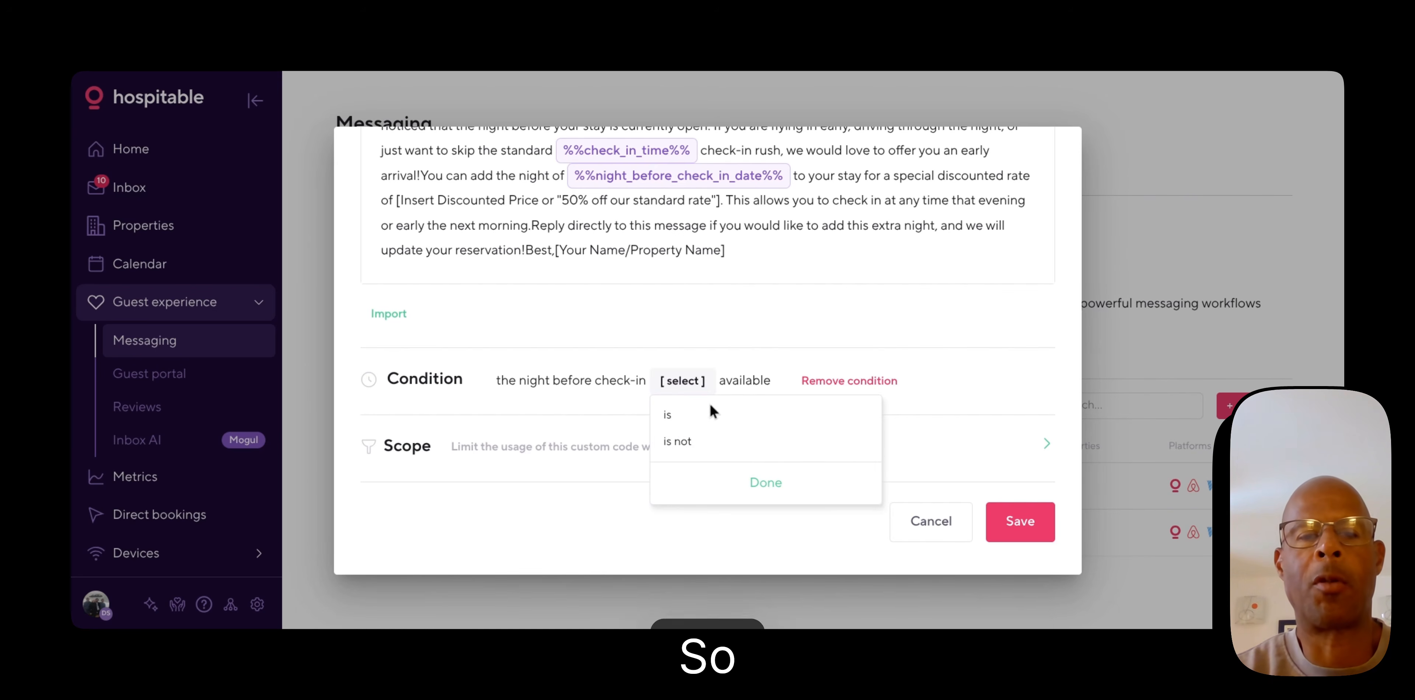
pyautogui.click(715, 427)
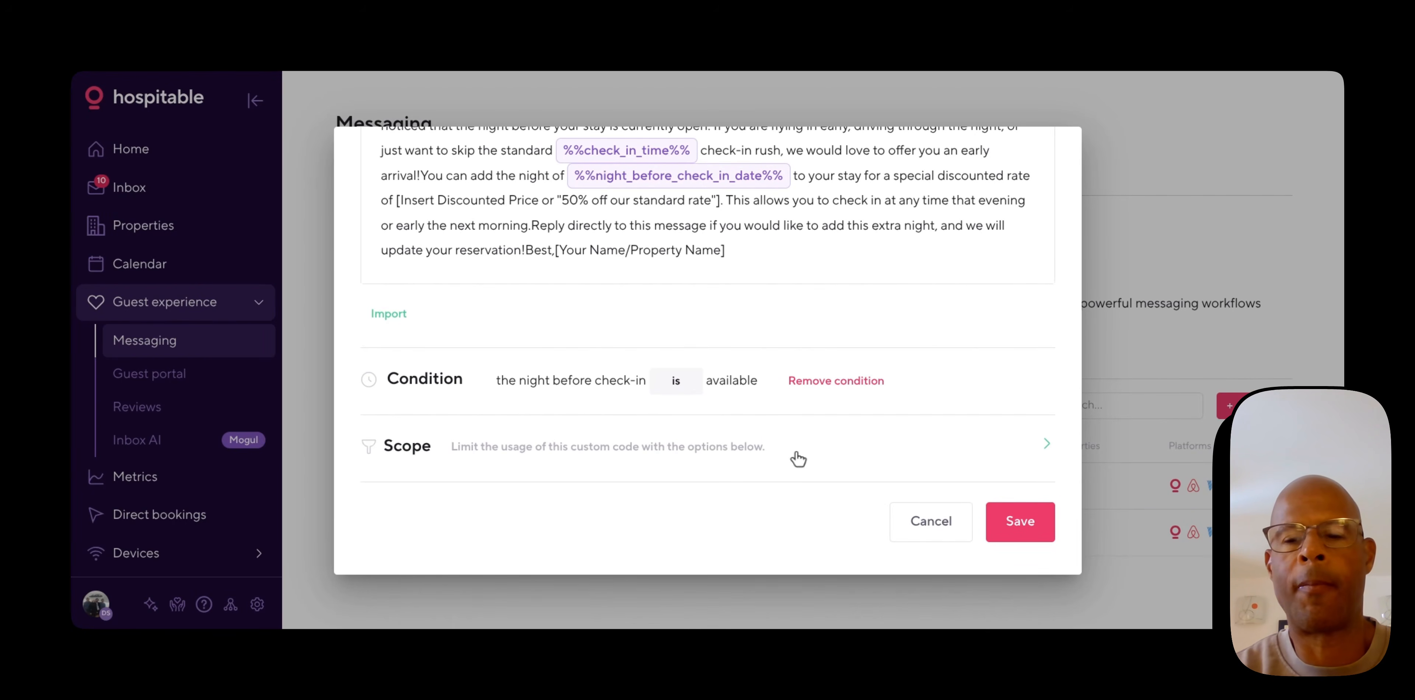
# Step: Exclude Booking.com from the platforms in the custom code's scope, keeping Airbnb, Vrbo, Direct and Manual selected
pyautogui.click(915, 456)
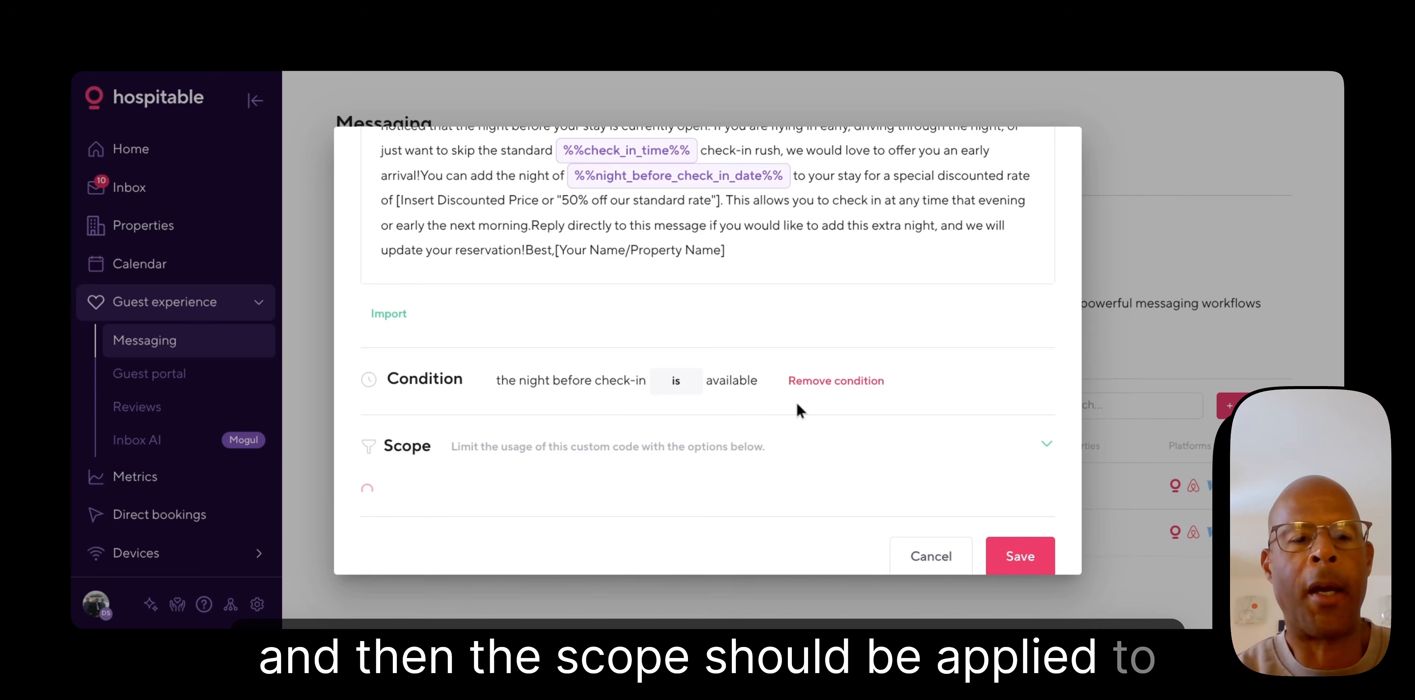
pyautogui.scroll(-3, 627, 438)
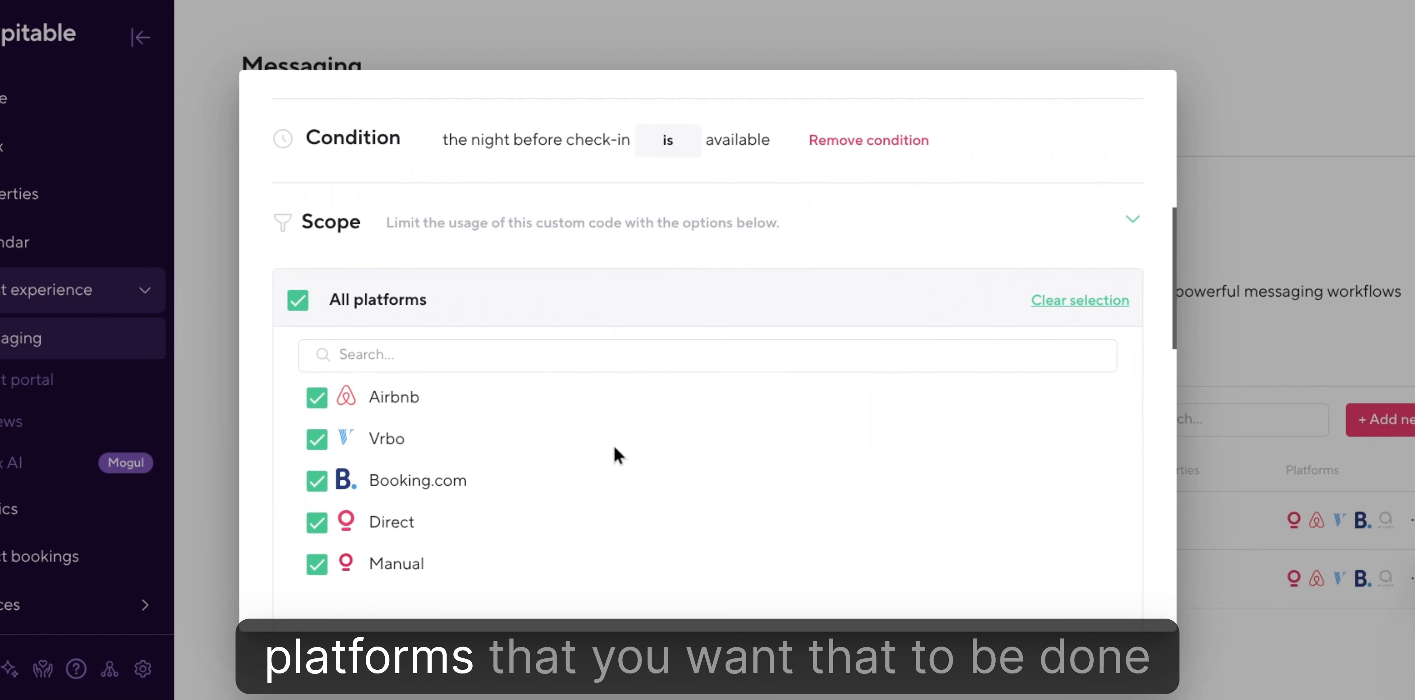
pyautogui.scroll(3, 635, 427)
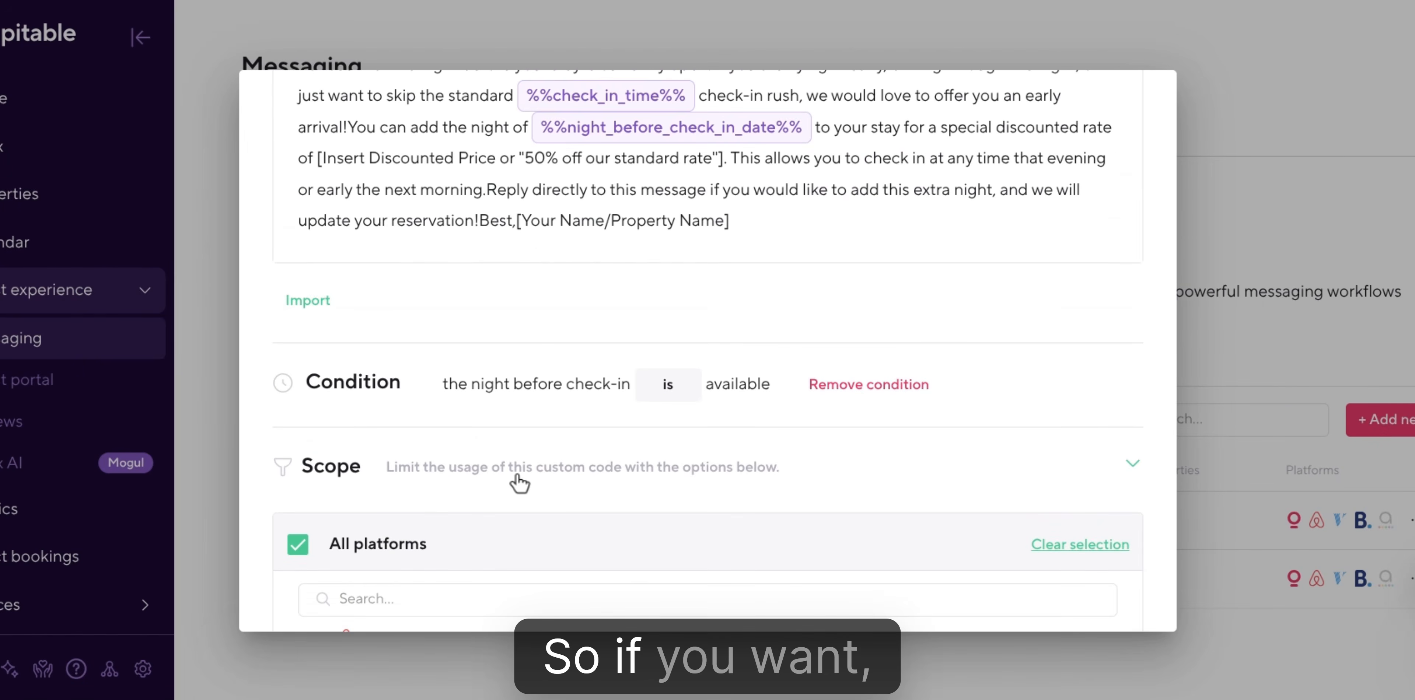
pyautogui.scroll(-1, 544, 467)
pyautogui.scroll(-3, 550, 461)
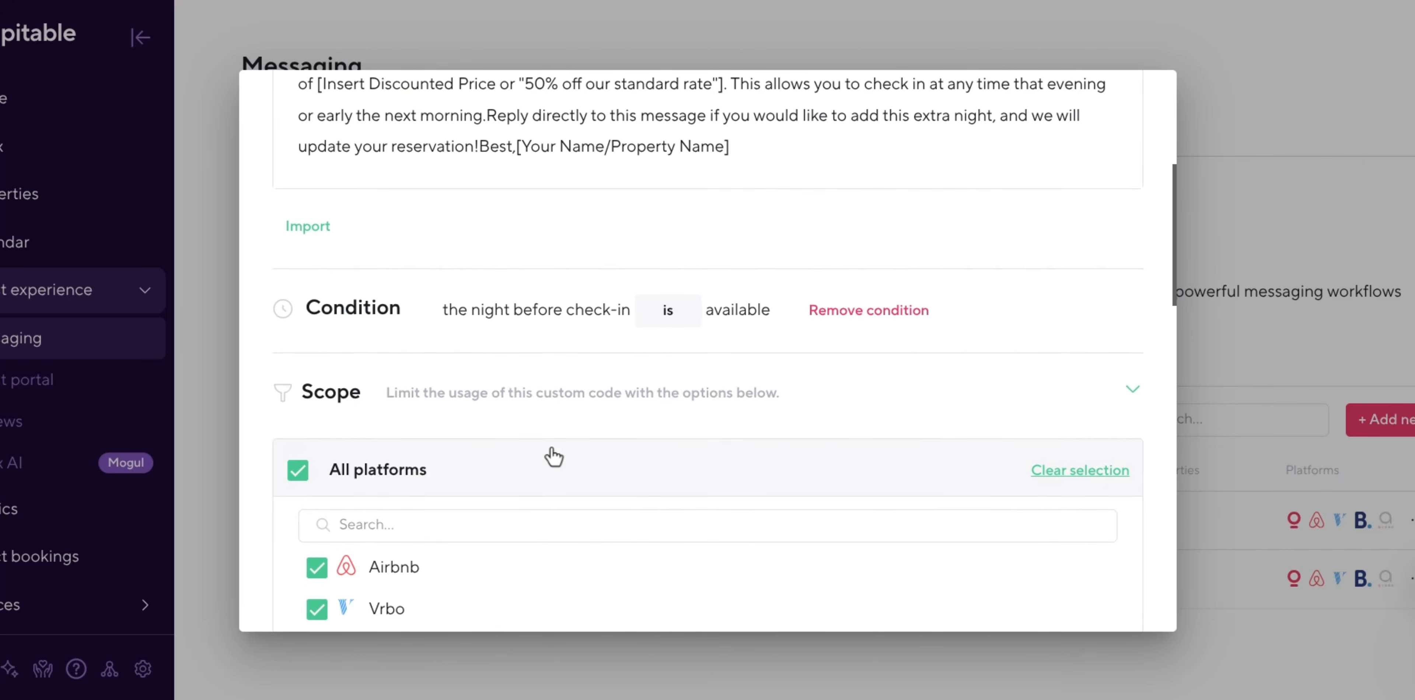
pyautogui.scroll(-3, 551, 449)
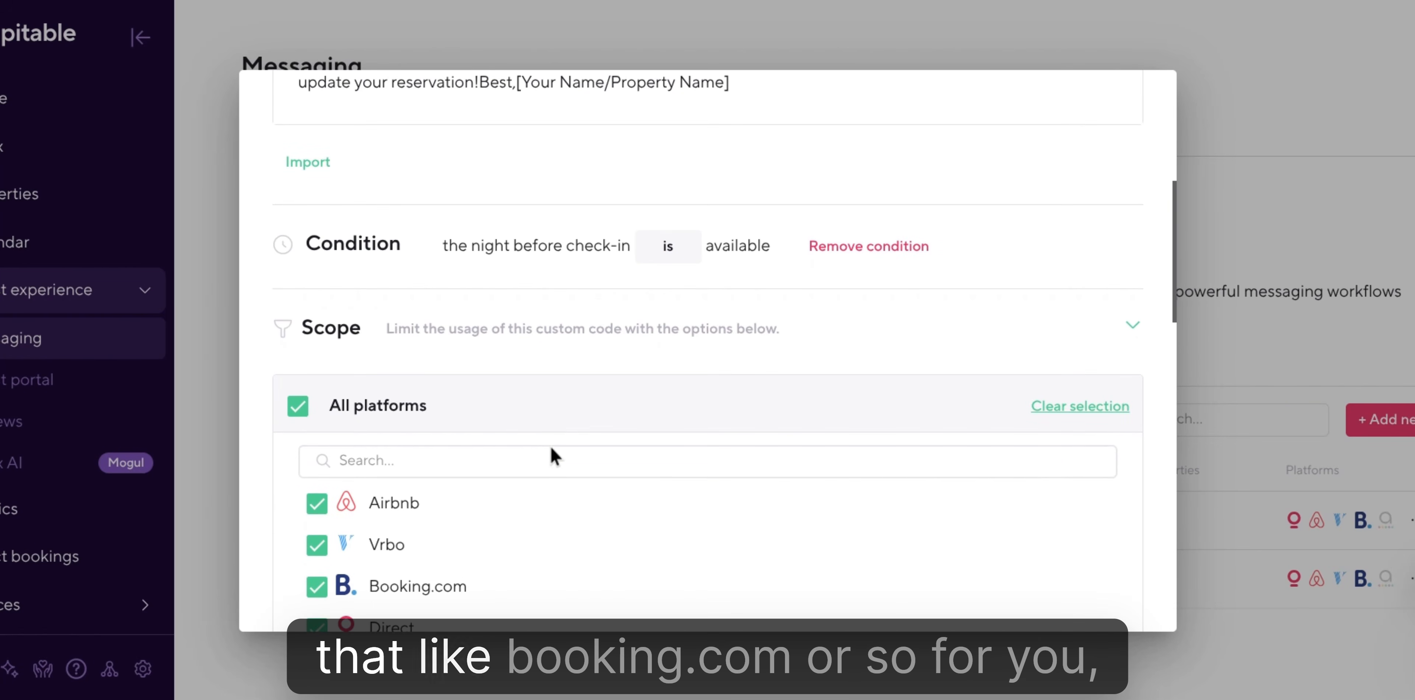
pyautogui.scroll(5, 550, 448)
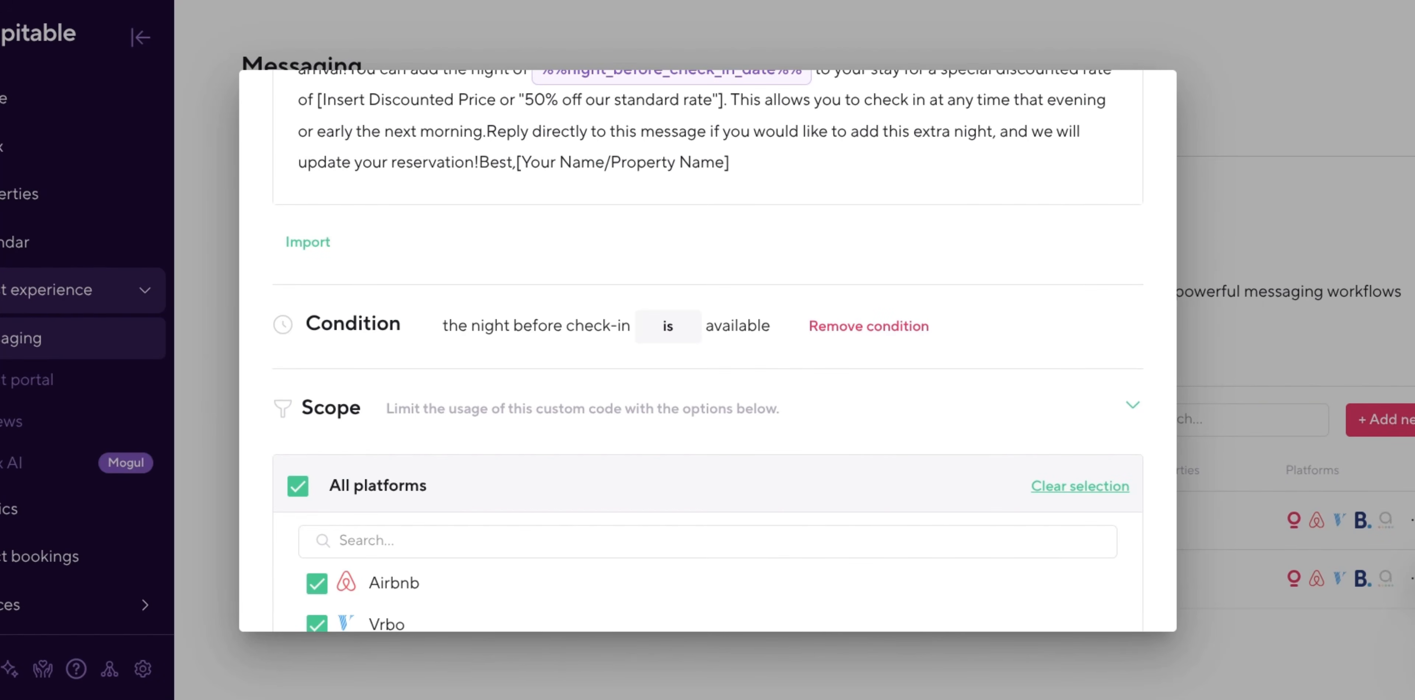
pyautogui.scroll(-3, 868, 412)
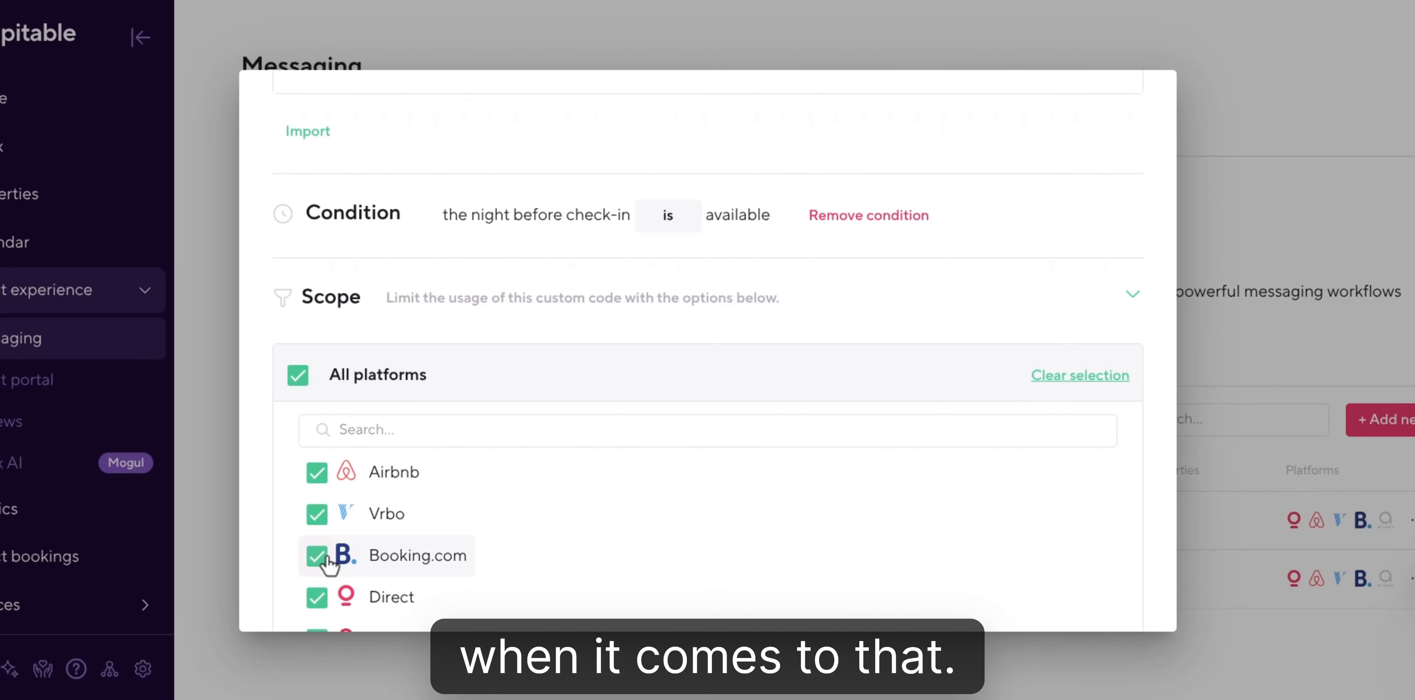
pyautogui.click(323, 556)
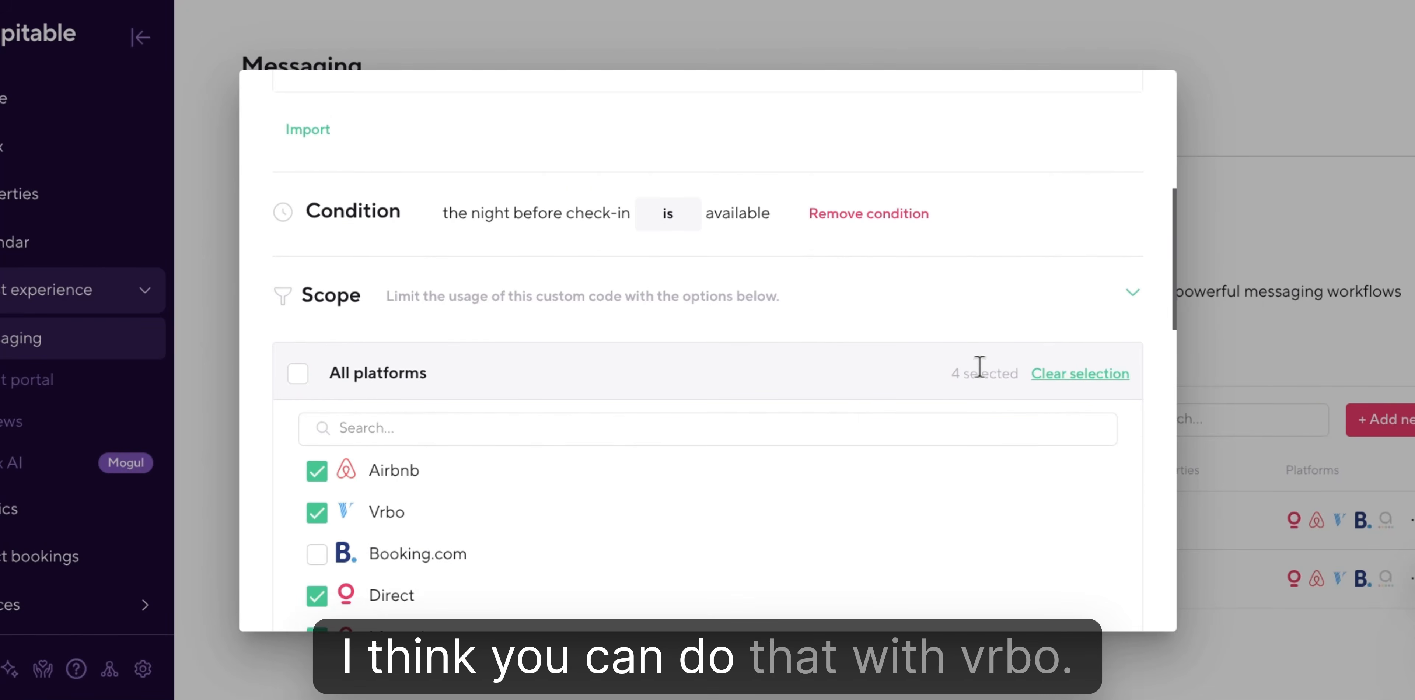
pyautogui.scroll(-1, 956, 368)
pyautogui.scroll(1, 944, 321)
pyautogui.click(946, 323)
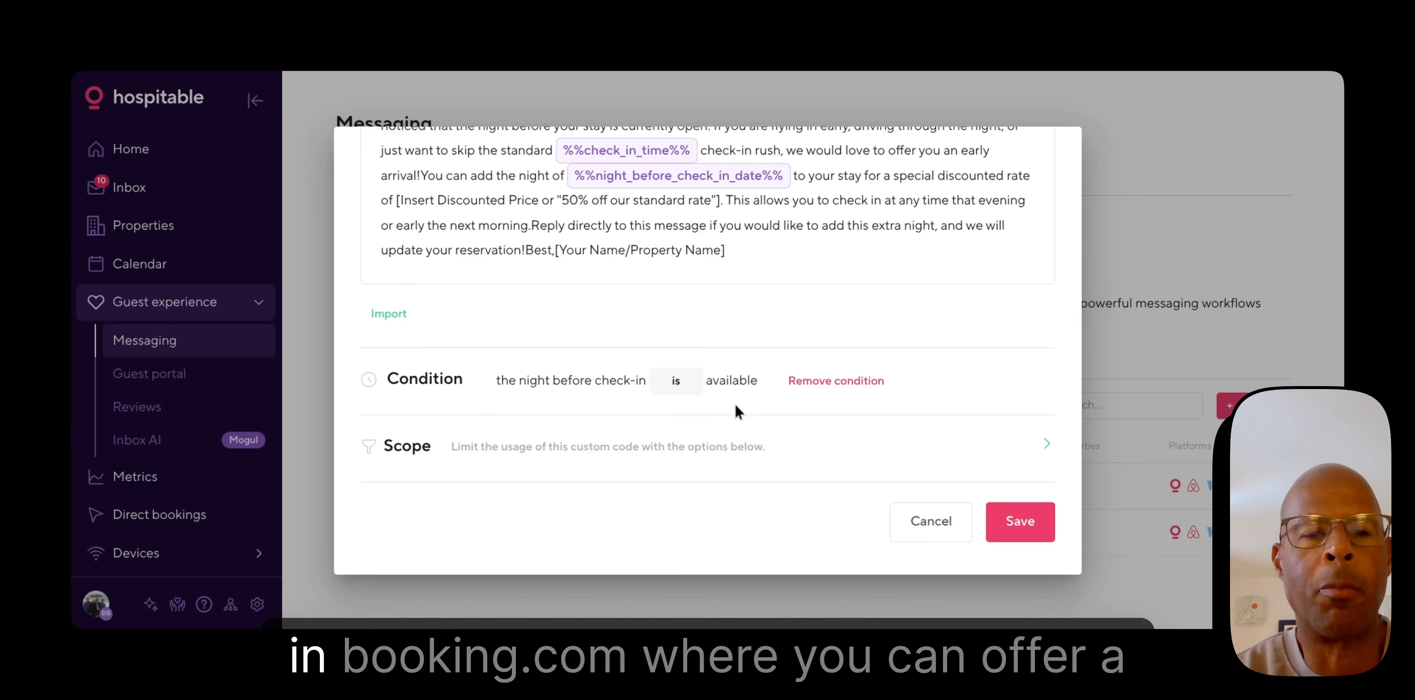
# Step: Save the new custom code and return to the list of custom codes
pyautogui.scroll(3, 736, 406)
pyautogui.scroll(-2, 736, 400)
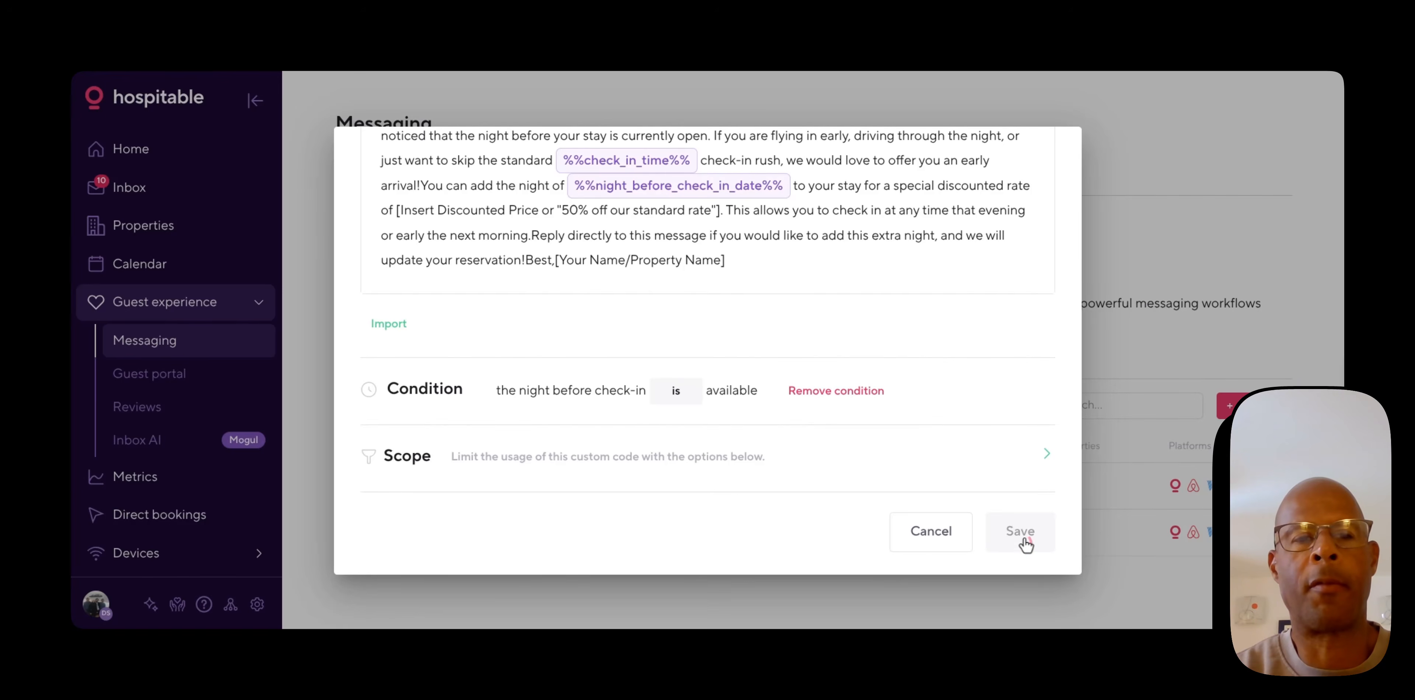
pyautogui.click(1022, 533)
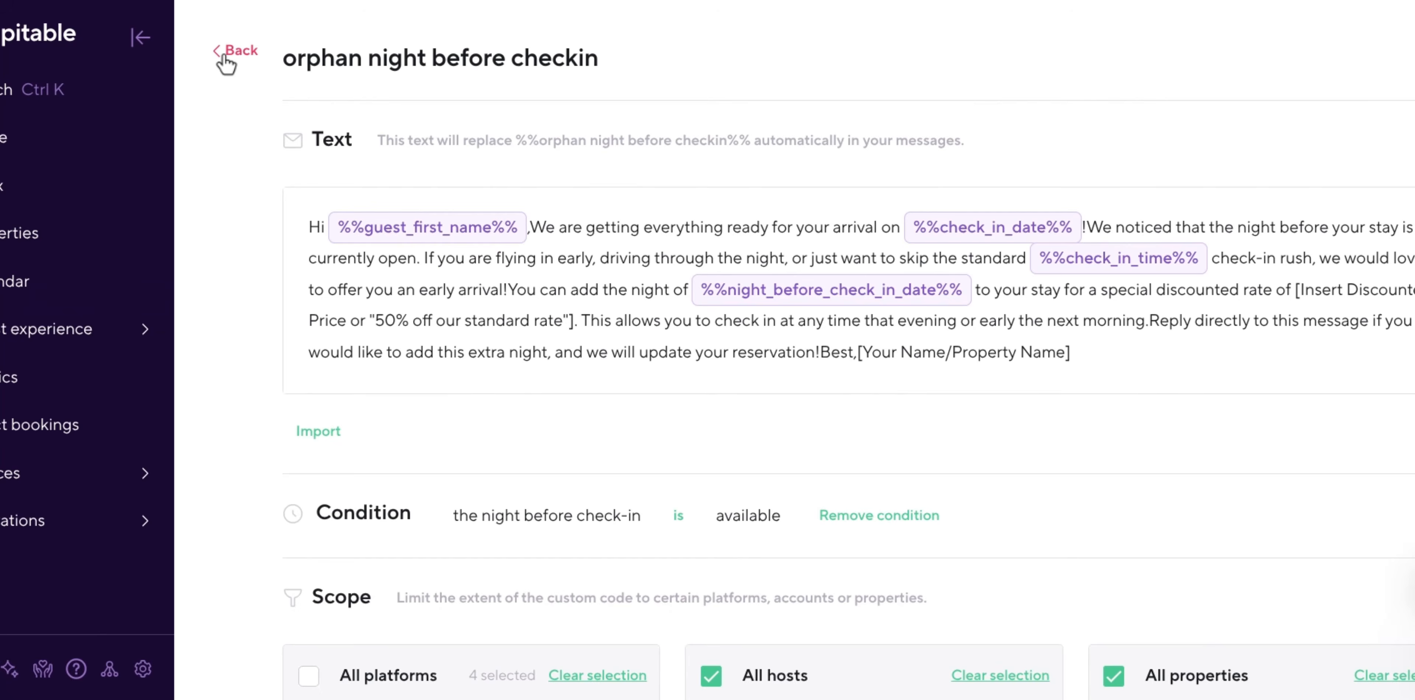
pyautogui.click(226, 55)
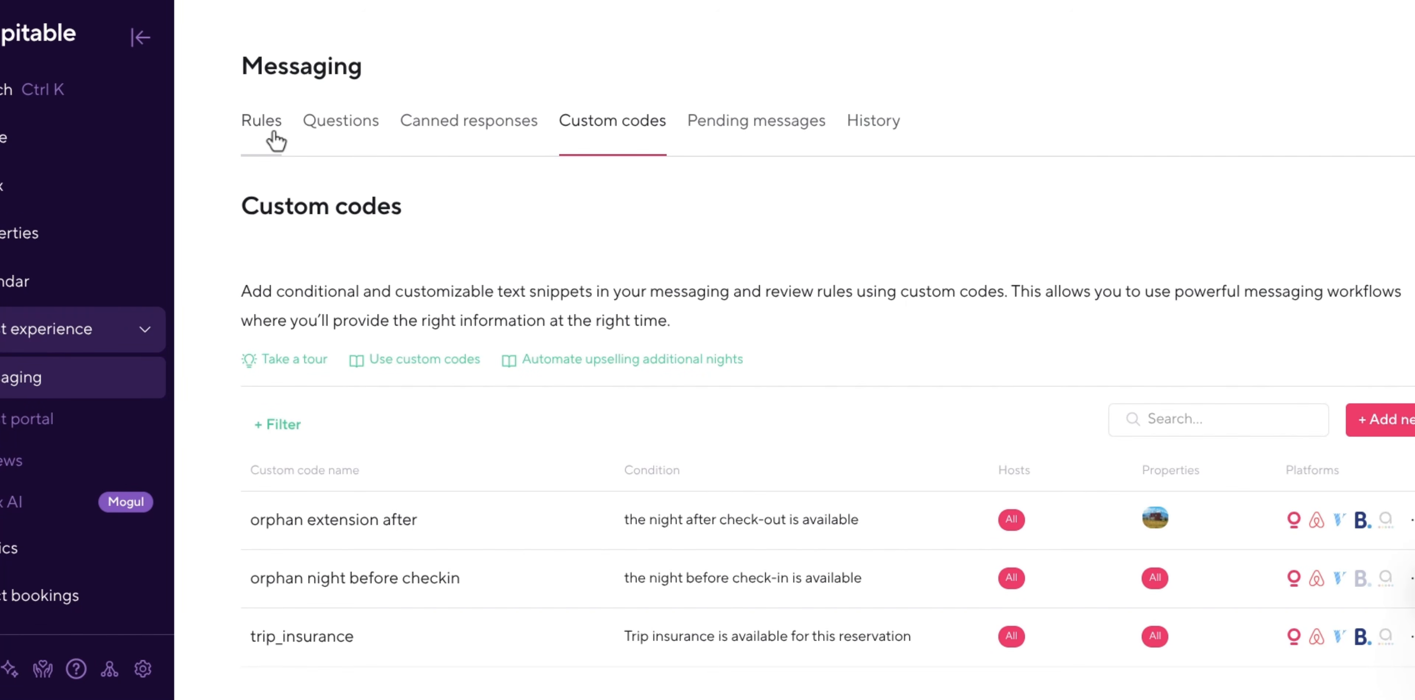
# Step: Add a new messaging rule that schedules a message before check-in
pyautogui.click(262, 120)
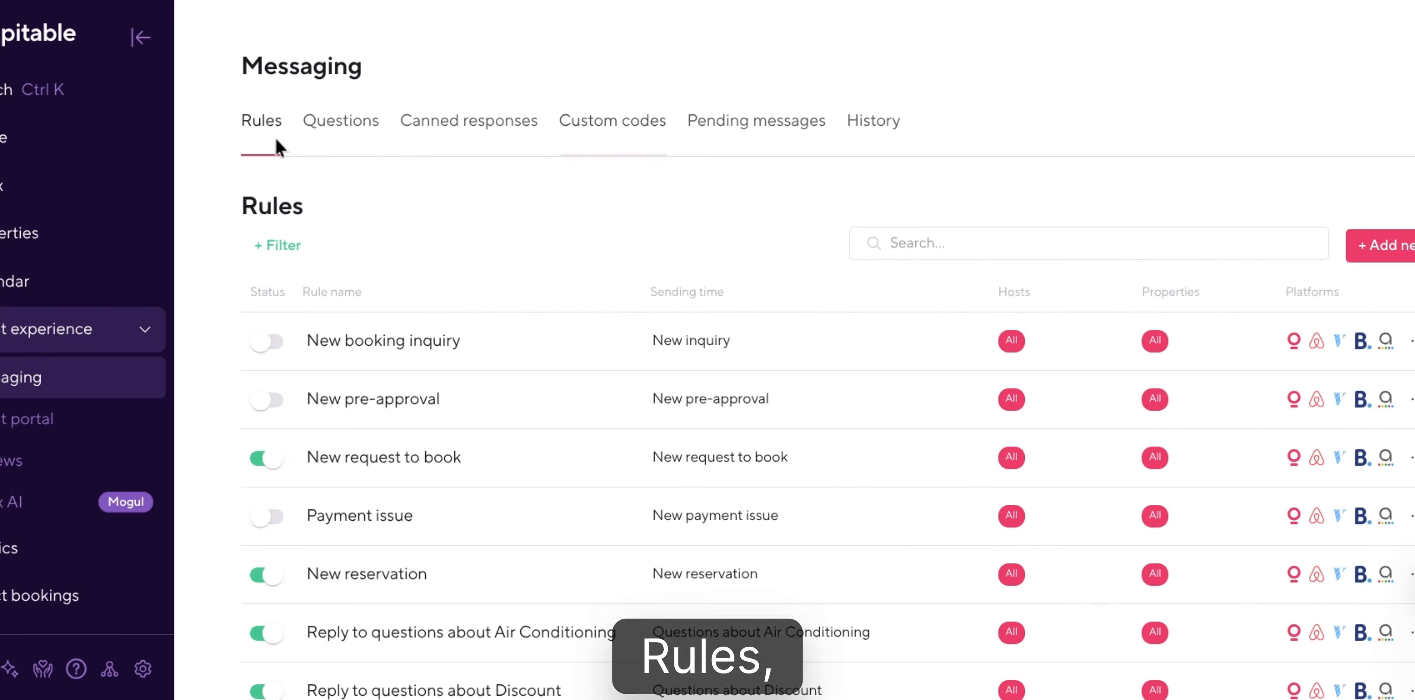
pyautogui.scroll(-1, 871, 397)
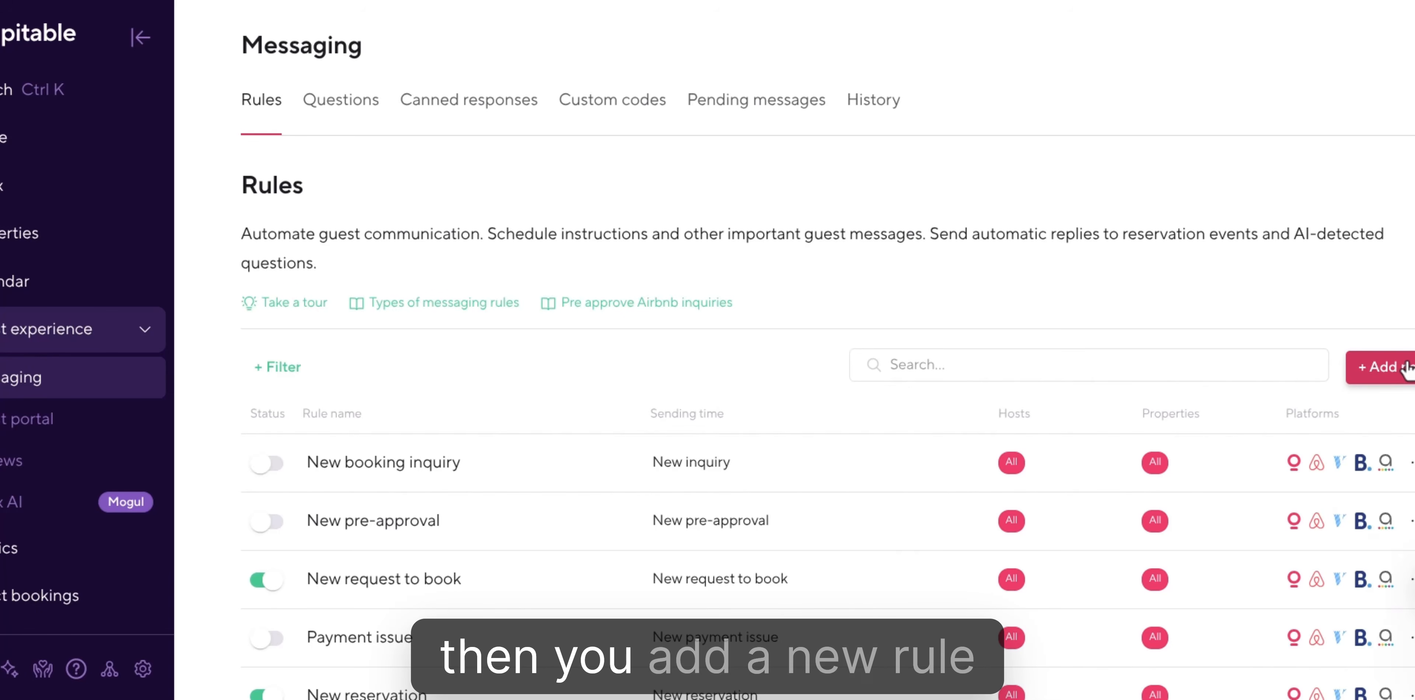
pyautogui.click(1404, 389)
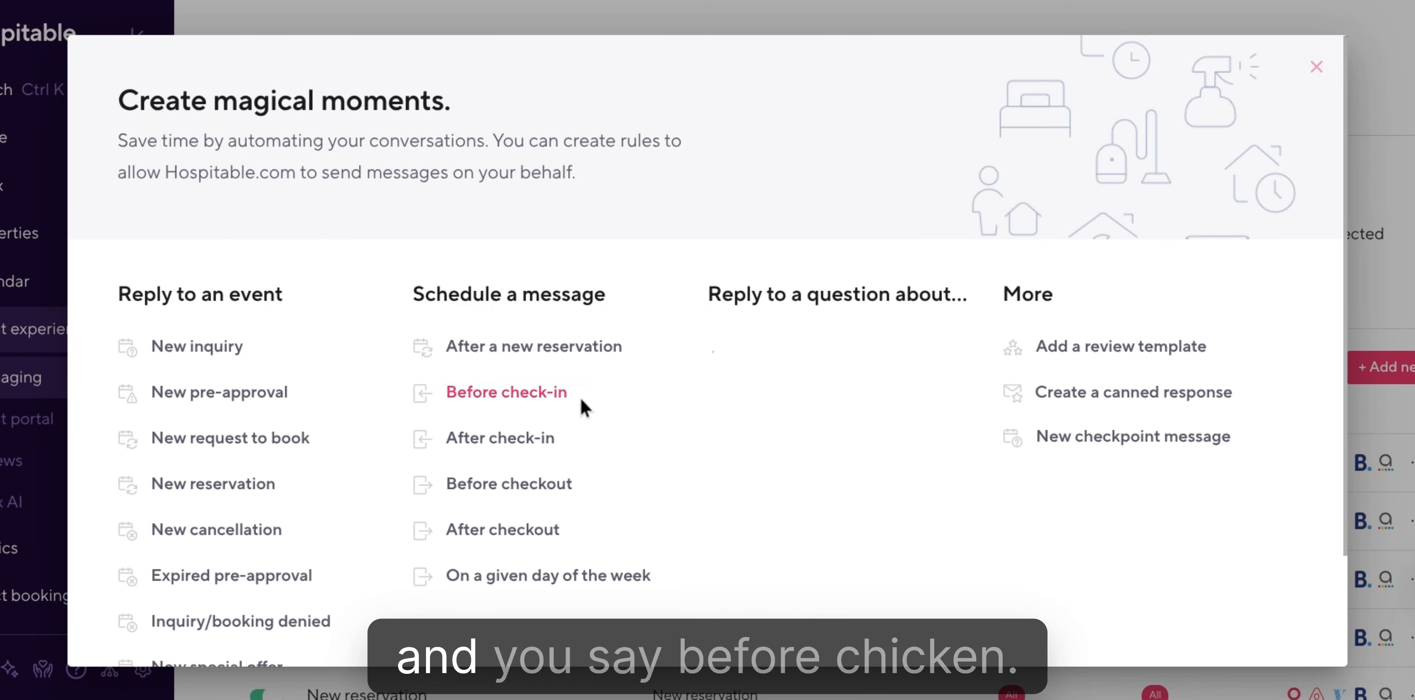
pyautogui.click(508, 404)
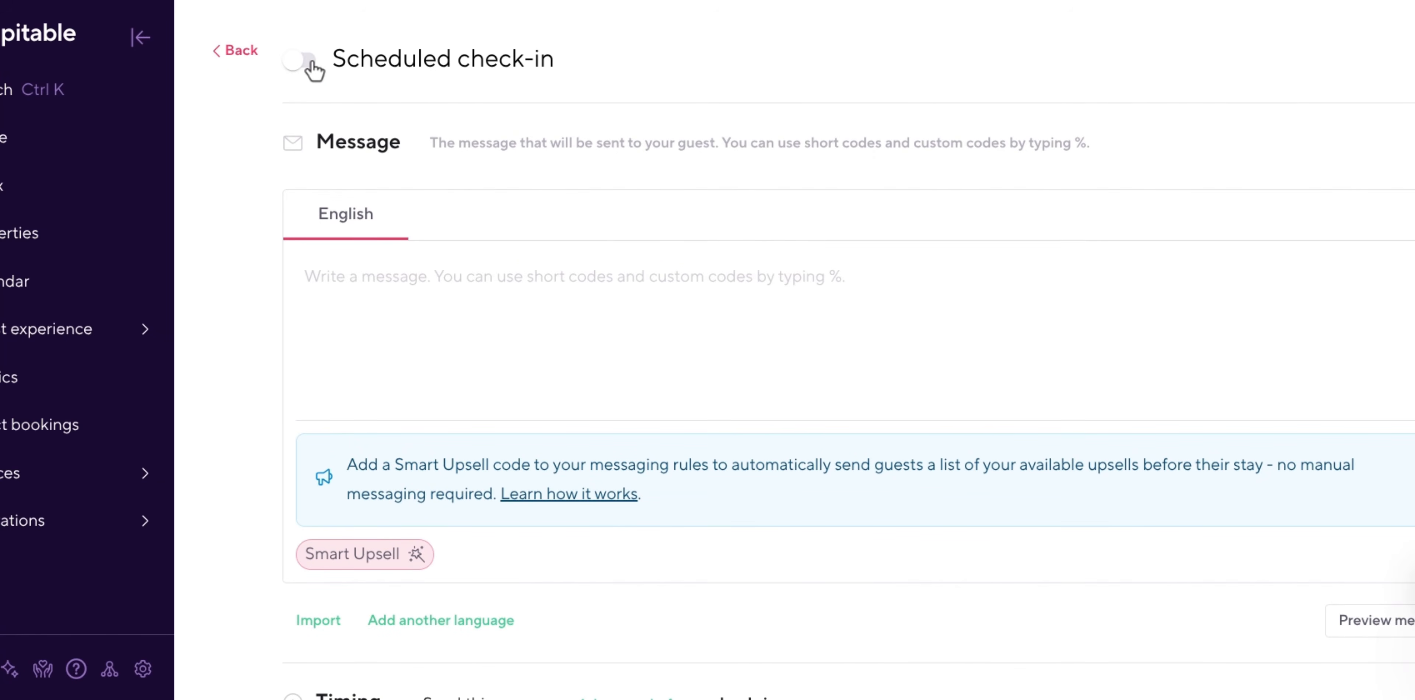
# Step: Insert the %%orphan night before checkin%% custom code as the English message of the scheduled check-in rule
pyautogui.scroll(-1, 497, 324)
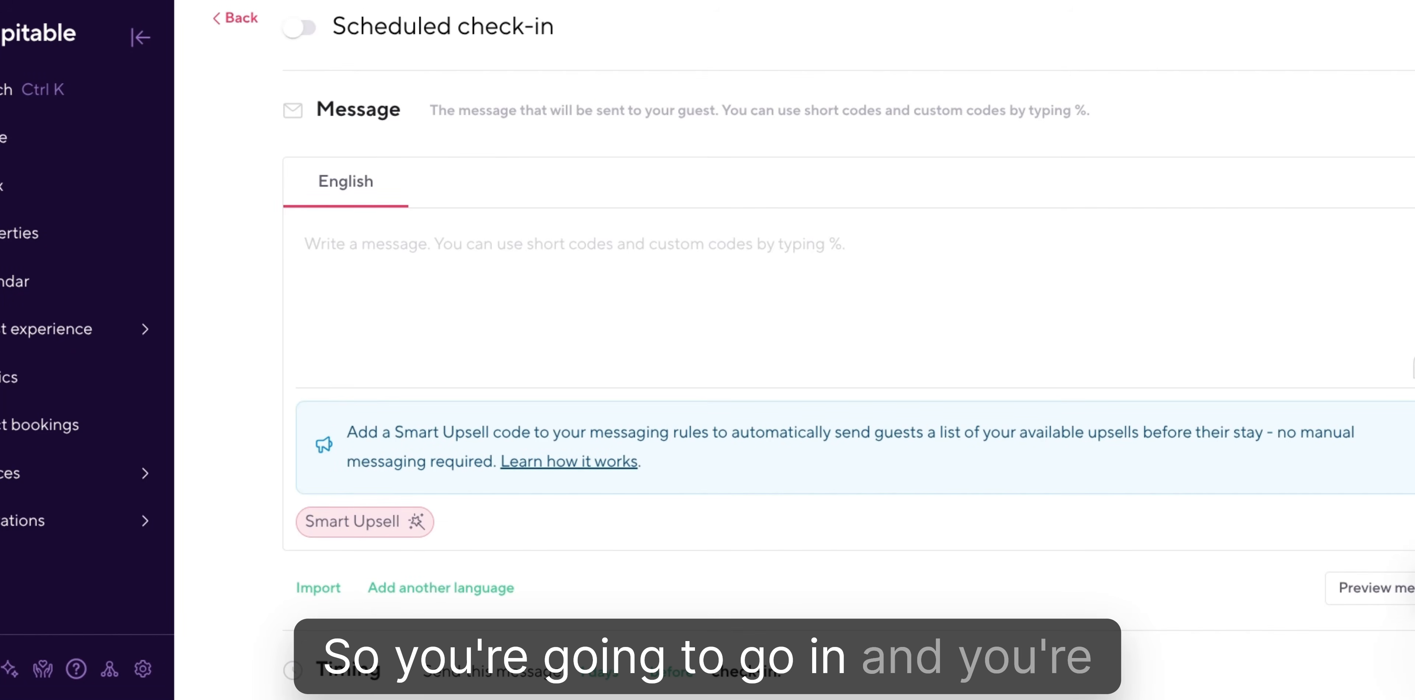
pyautogui.write('%')
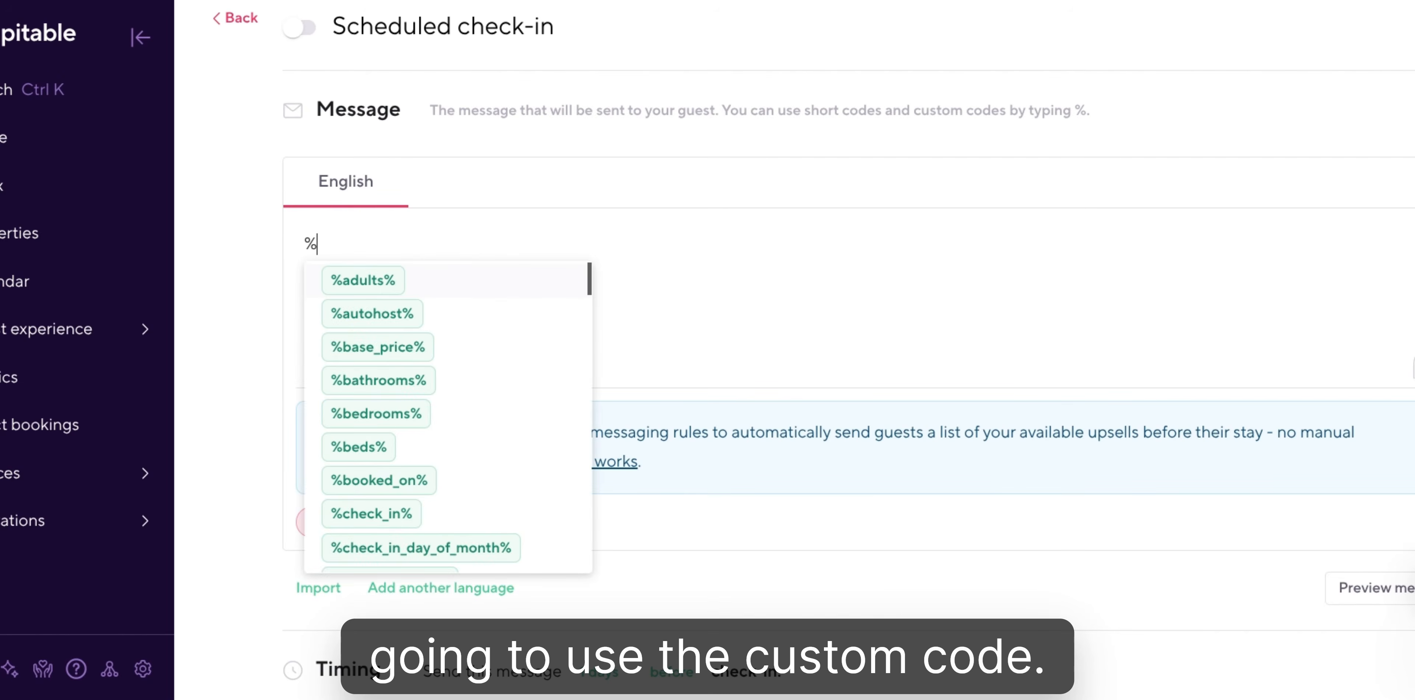
pyautogui.scroll(-7, 411, 363)
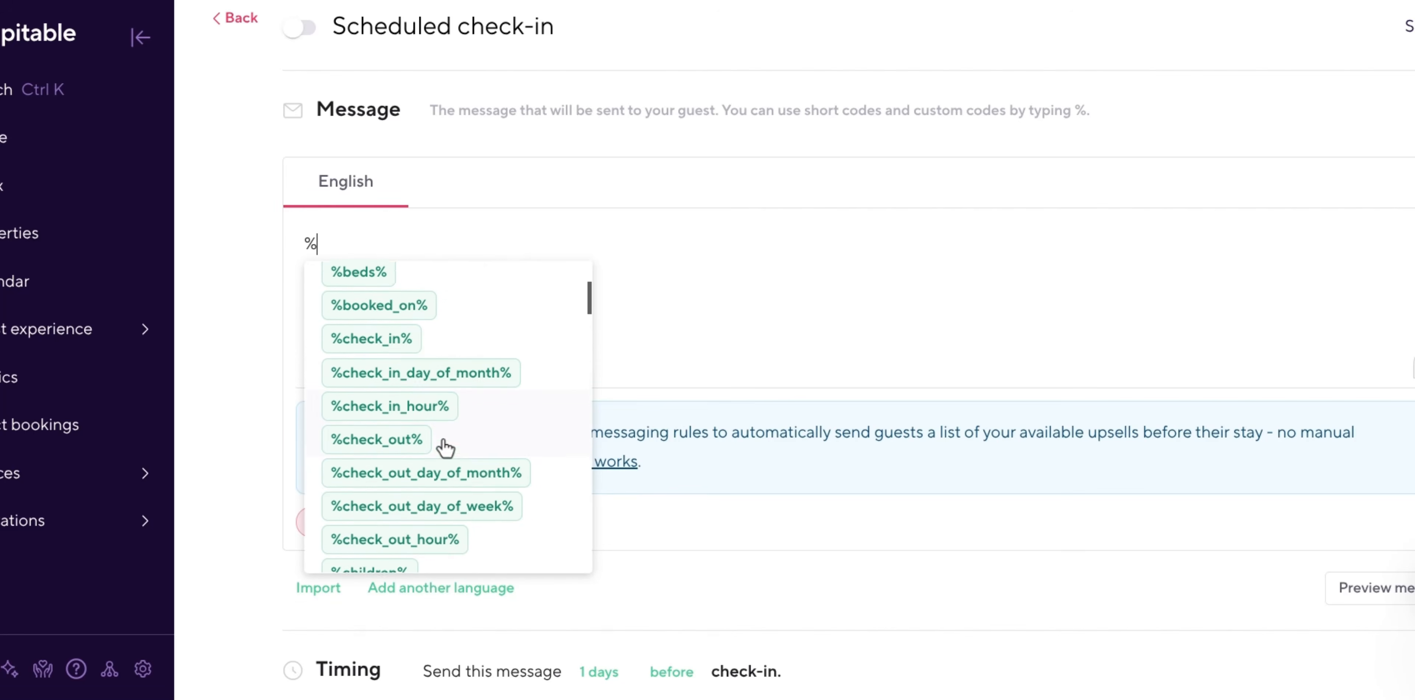
pyautogui.scroll(-1, 446, 441)
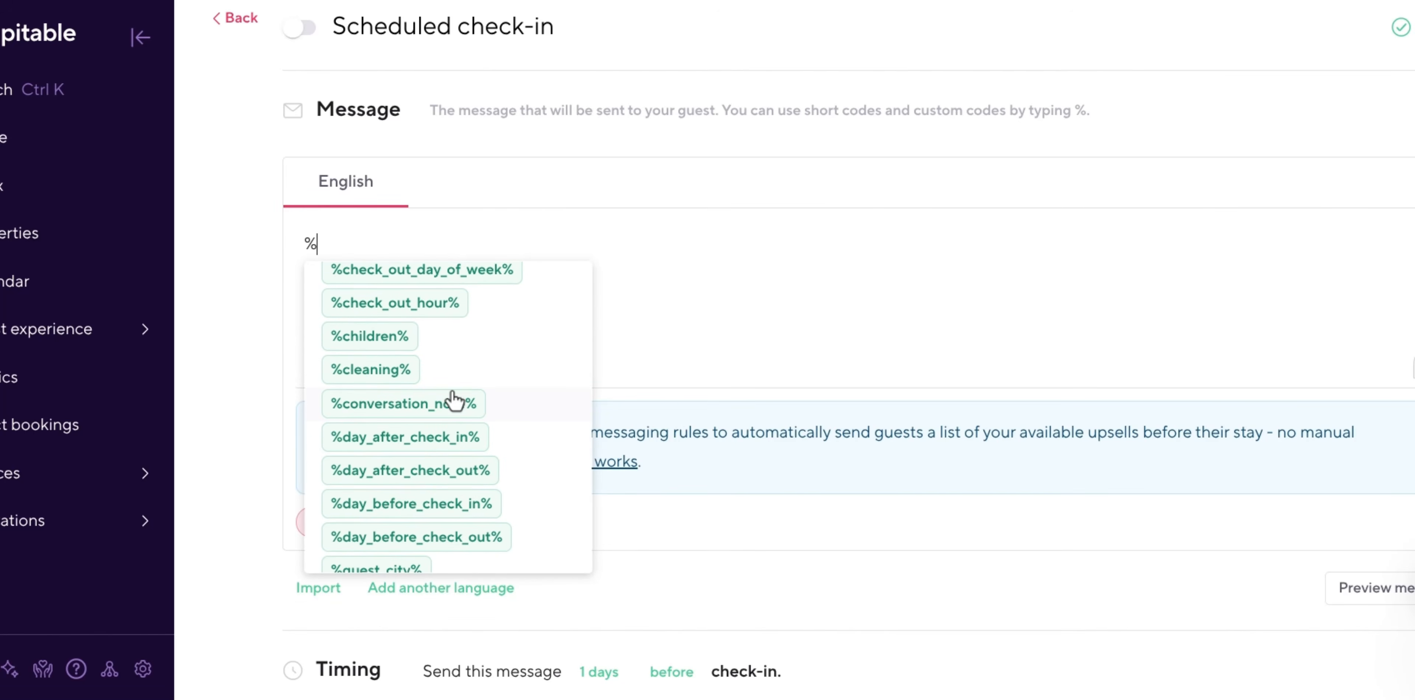
pyautogui.write('or')
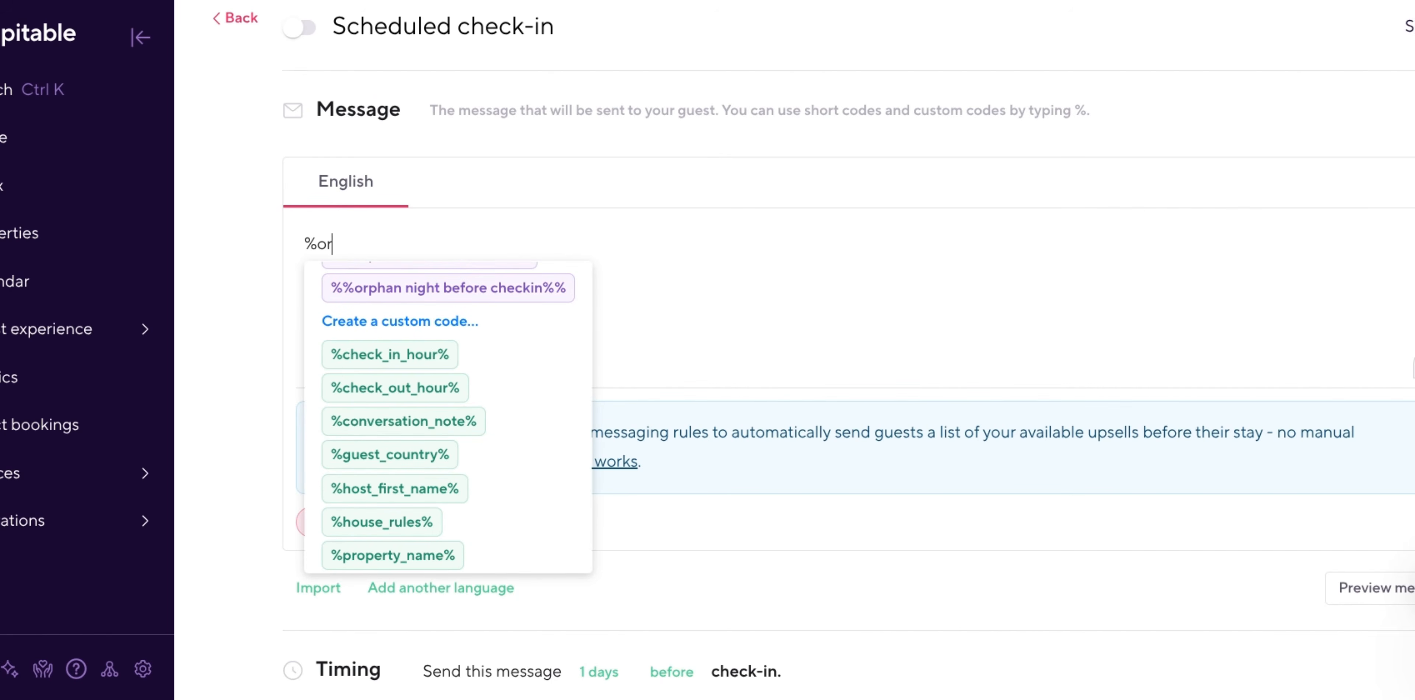
pyautogui.scroll(1, 559, 415)
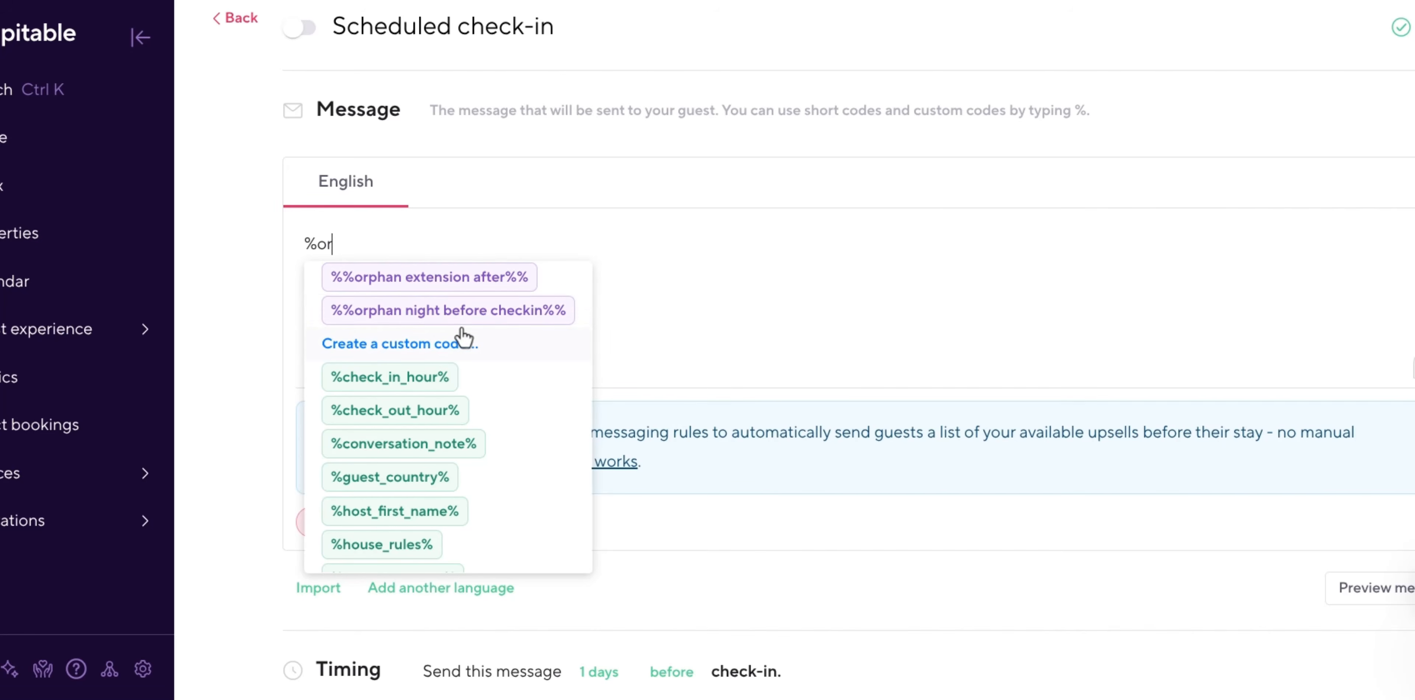
pyautogui.scroll(1, 467, 330)
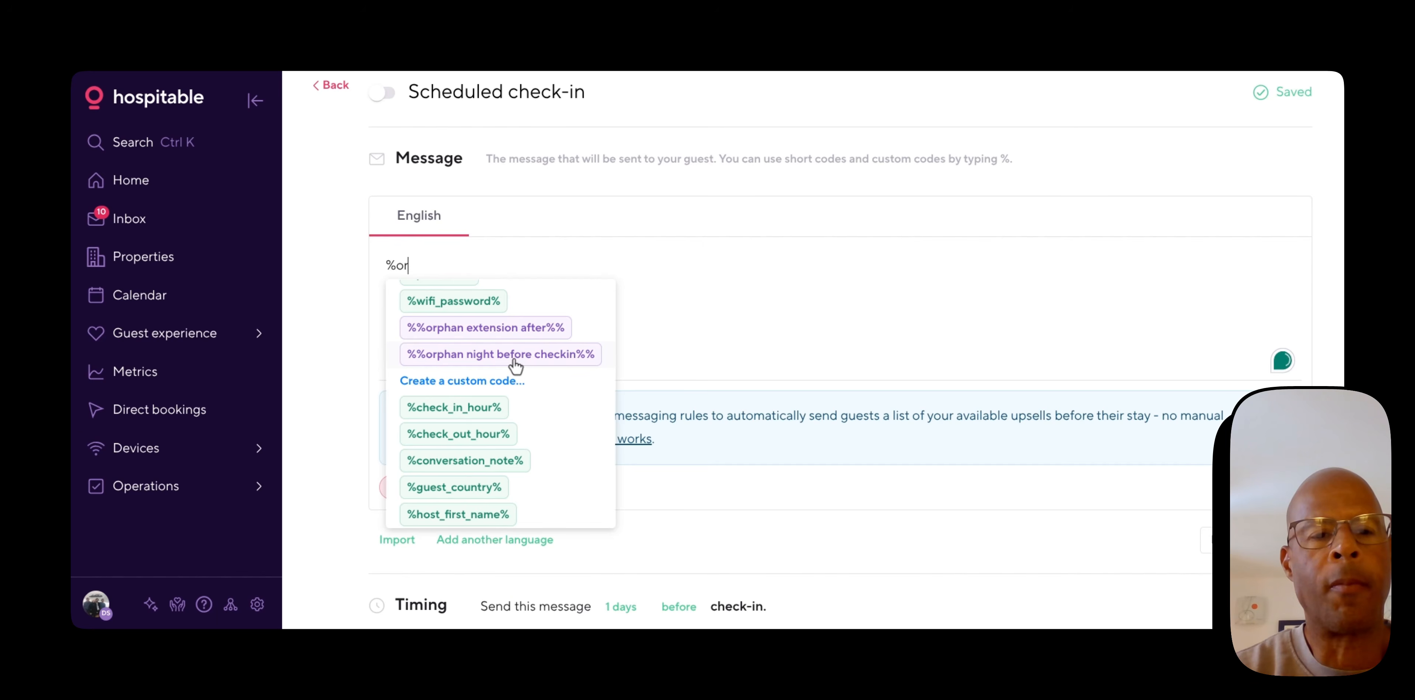
pyautogui.click(514, 354)
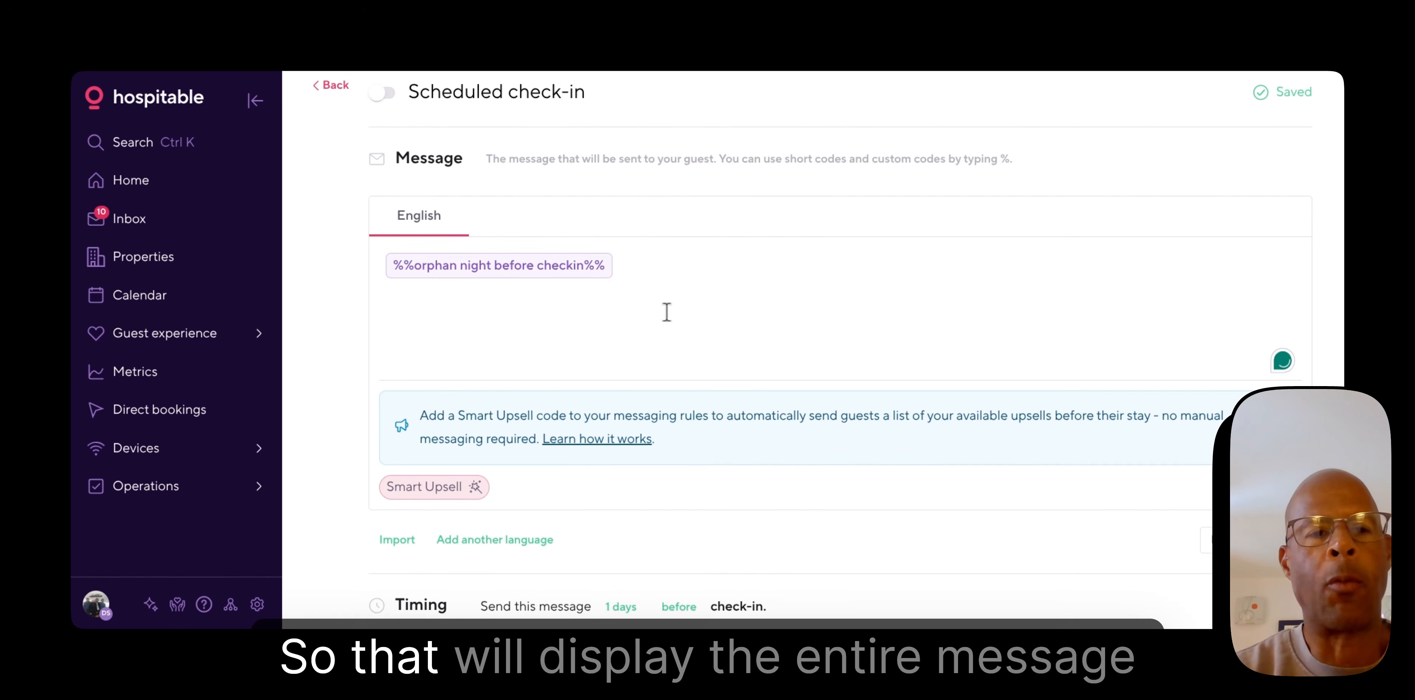
# Step: Set the rule's timing to send the message 2 days before check-in
pyautogui.scroll(-5, 604, 423)
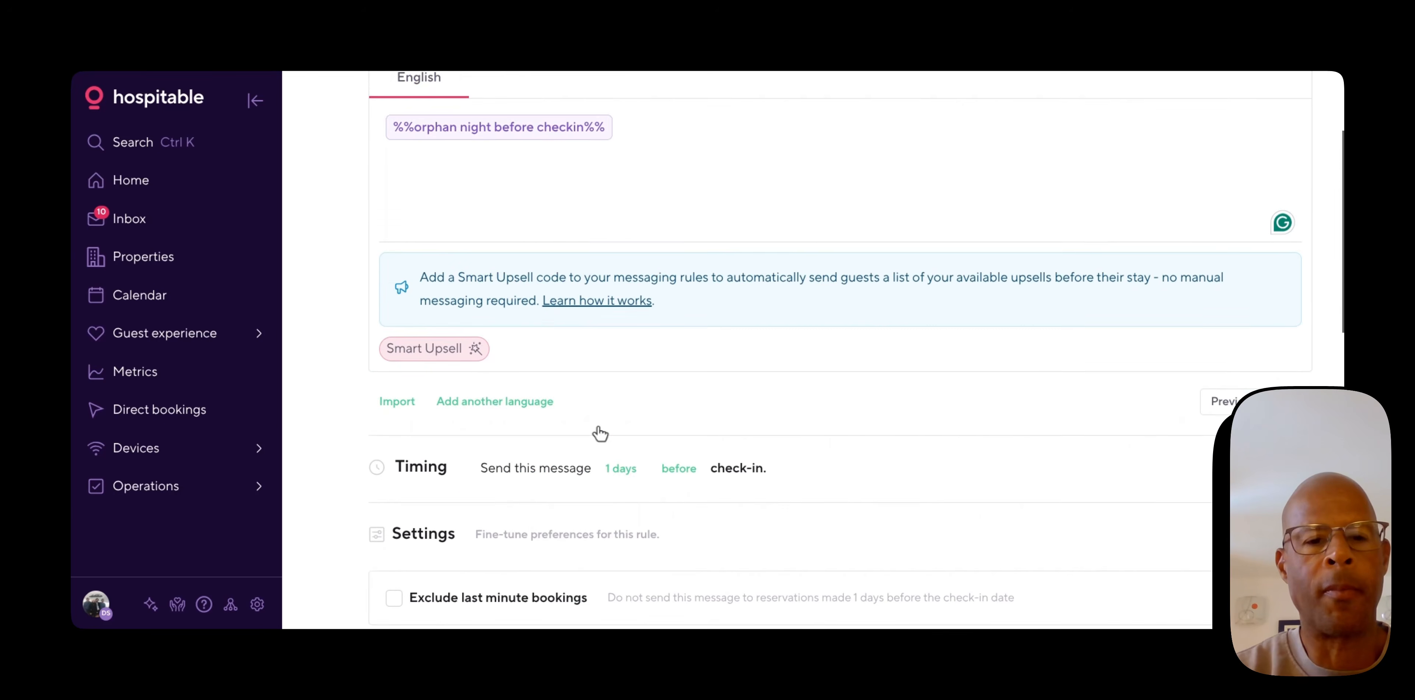
pyautogui.scroll(-2, 598, 417)
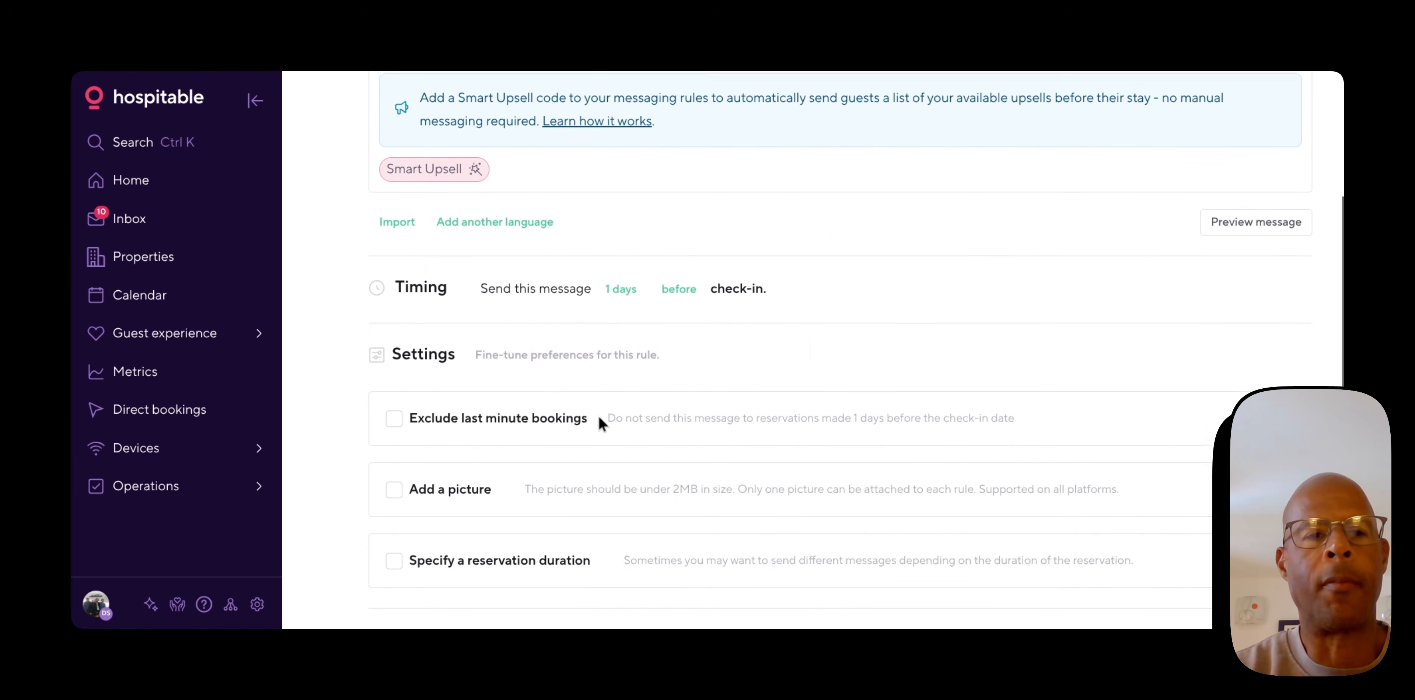
pyautogui.scroll(2, 599, 416)
pyautogui.scroll(-3, 600, 414)
pyautogui.scroll(-5, 602, 418)
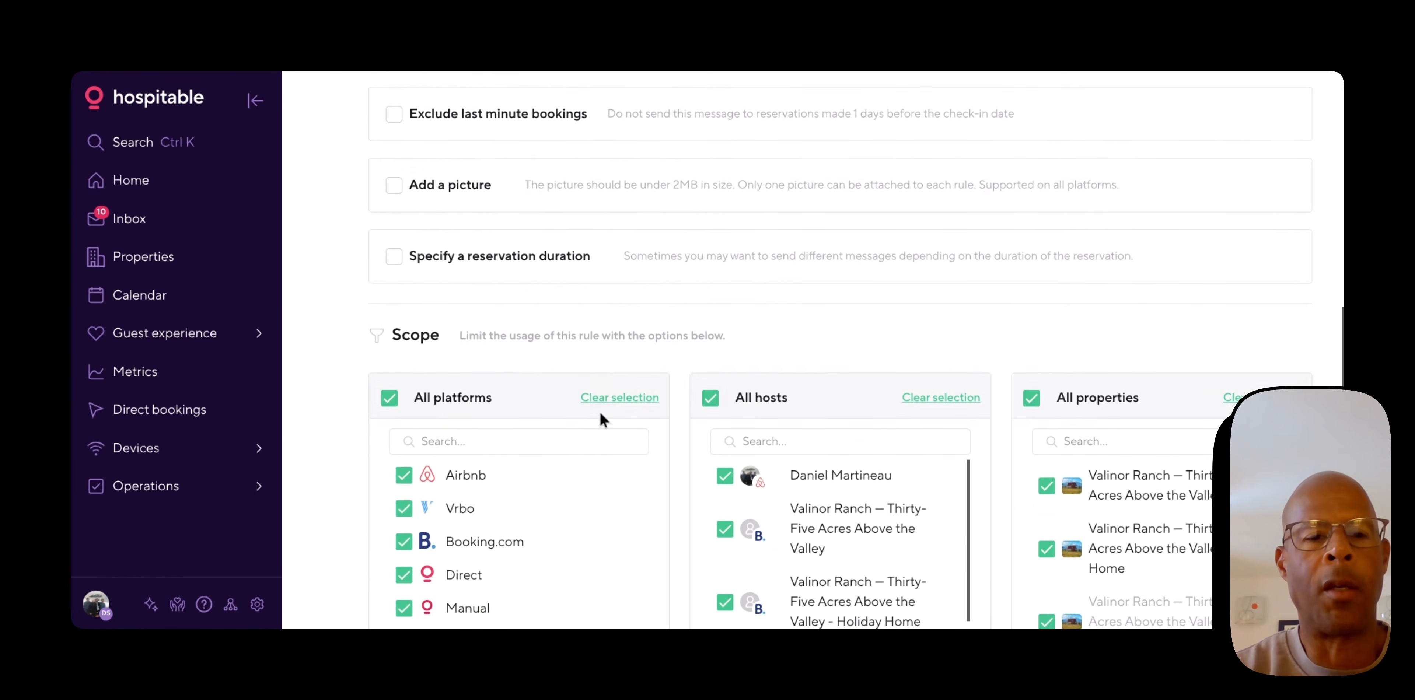
pyautogui.scroll(10, 605, 415)
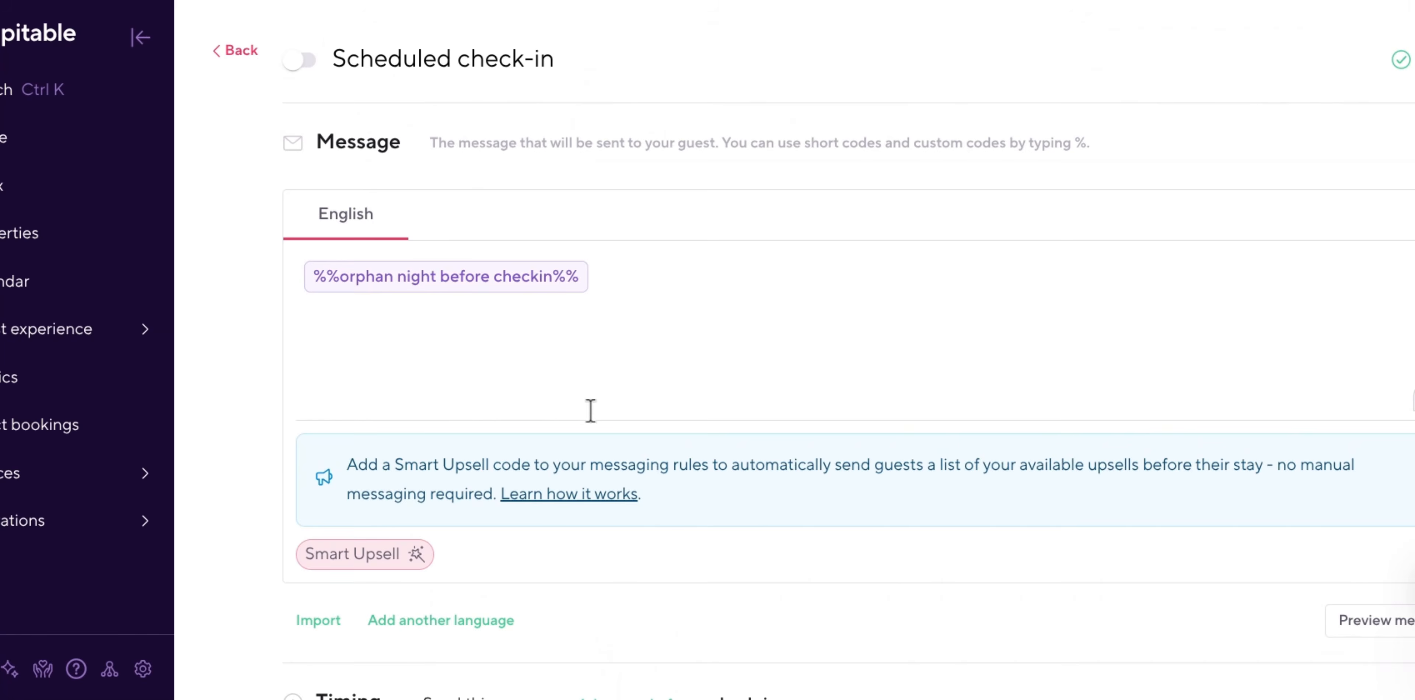
pyautogui.scroll(-7, 590, 412)
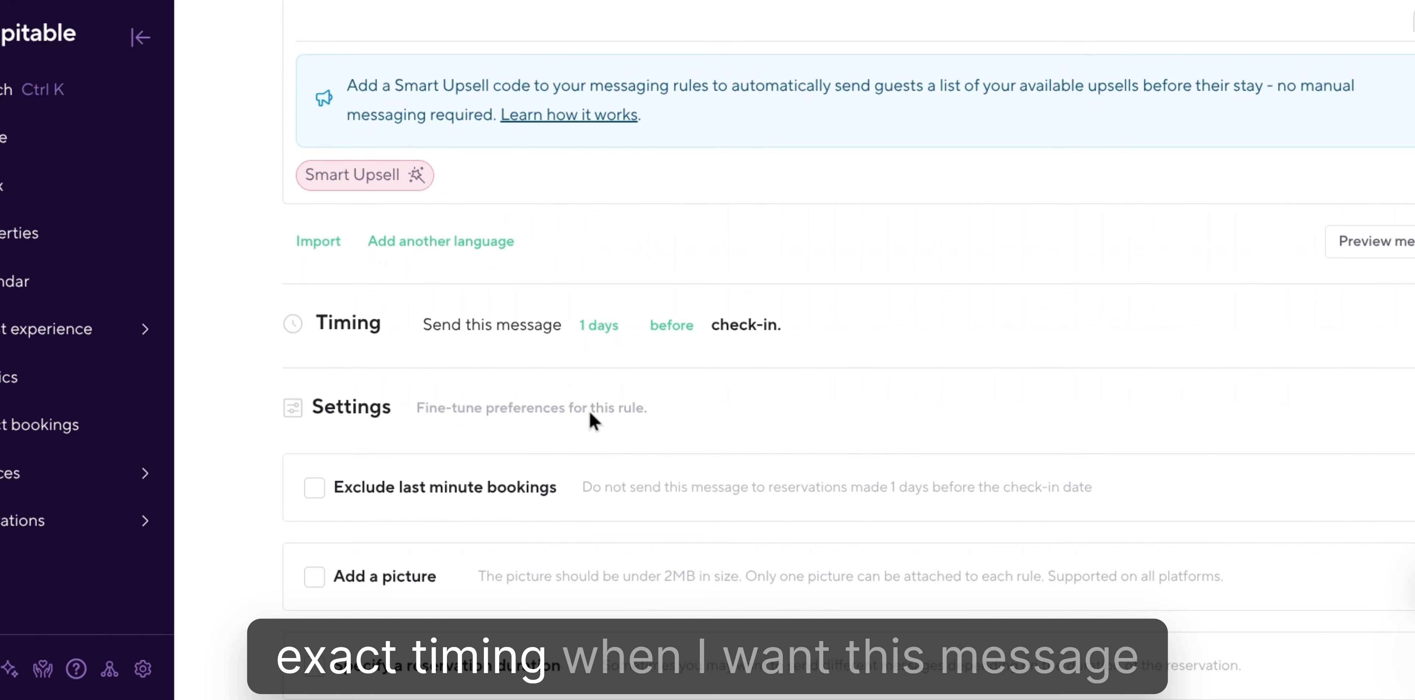
pyautogui.click(593, 345)
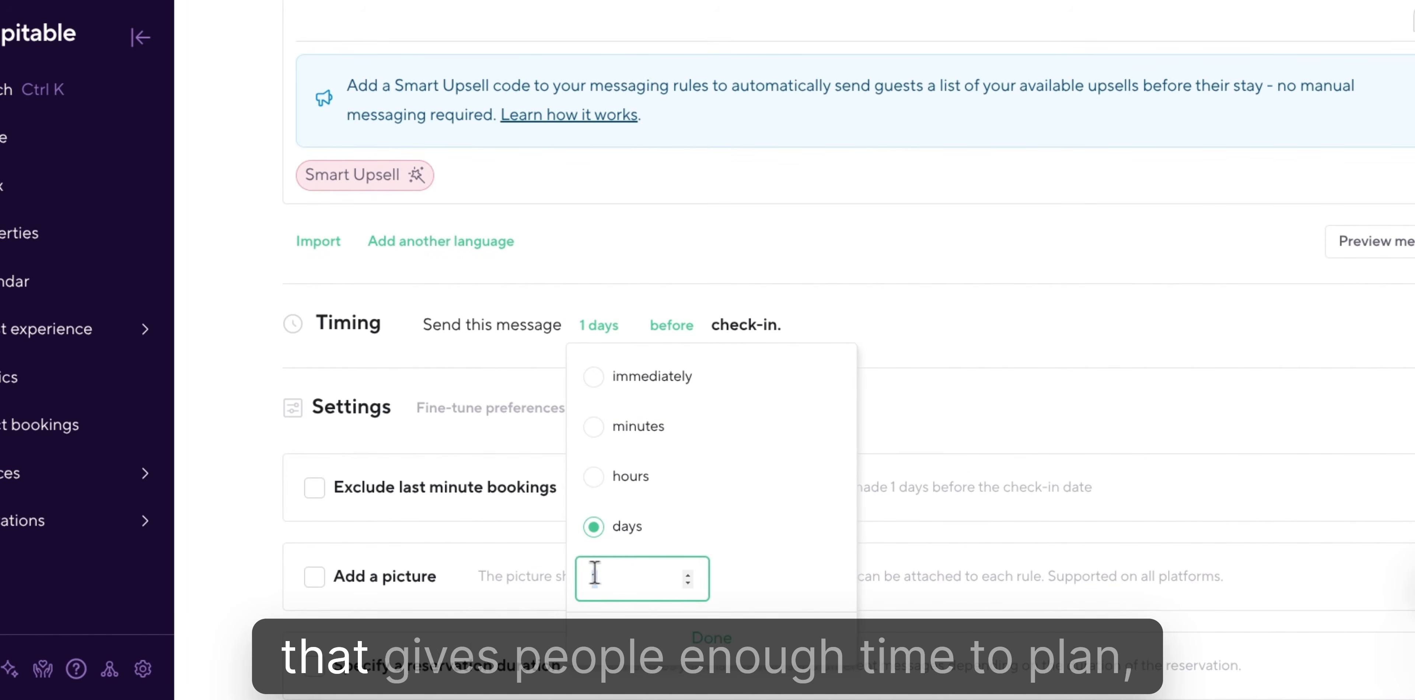
pyautogui.write('2')
pyautogui.click(720, 637)
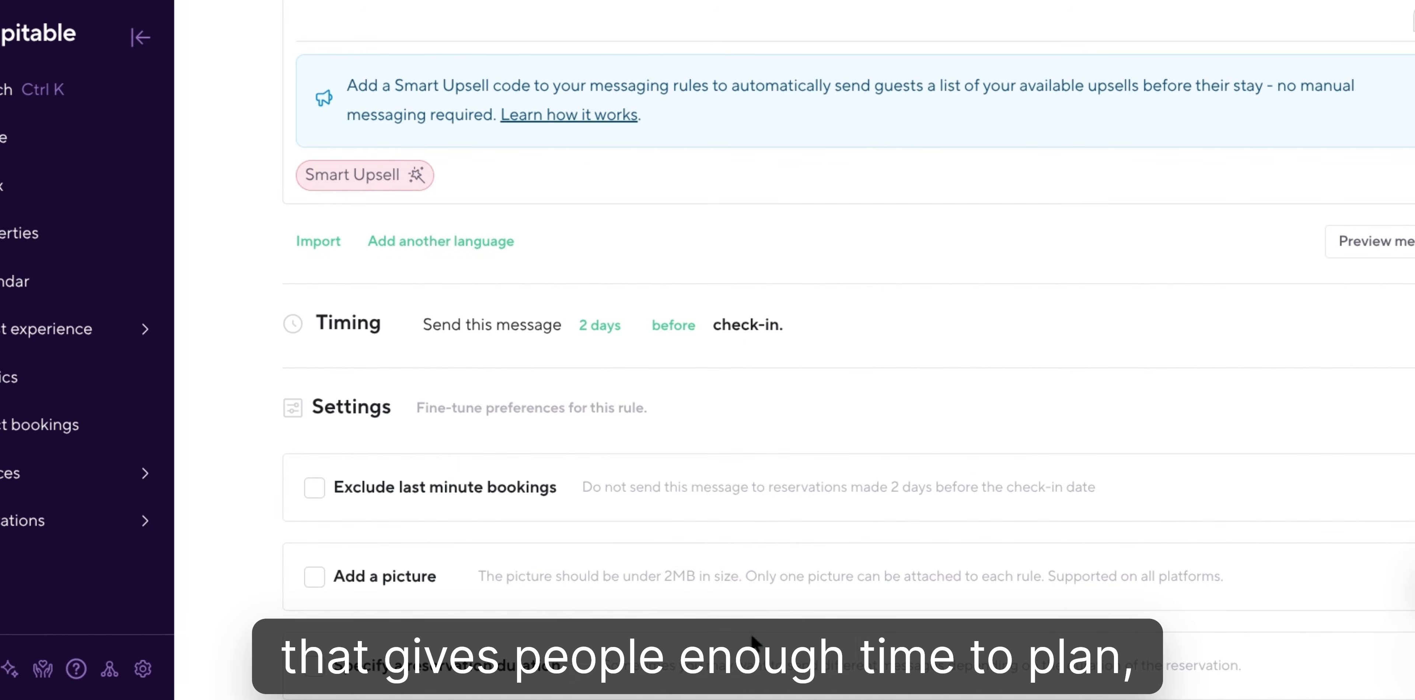
pyautogui.scroll(-5, 788, 375)
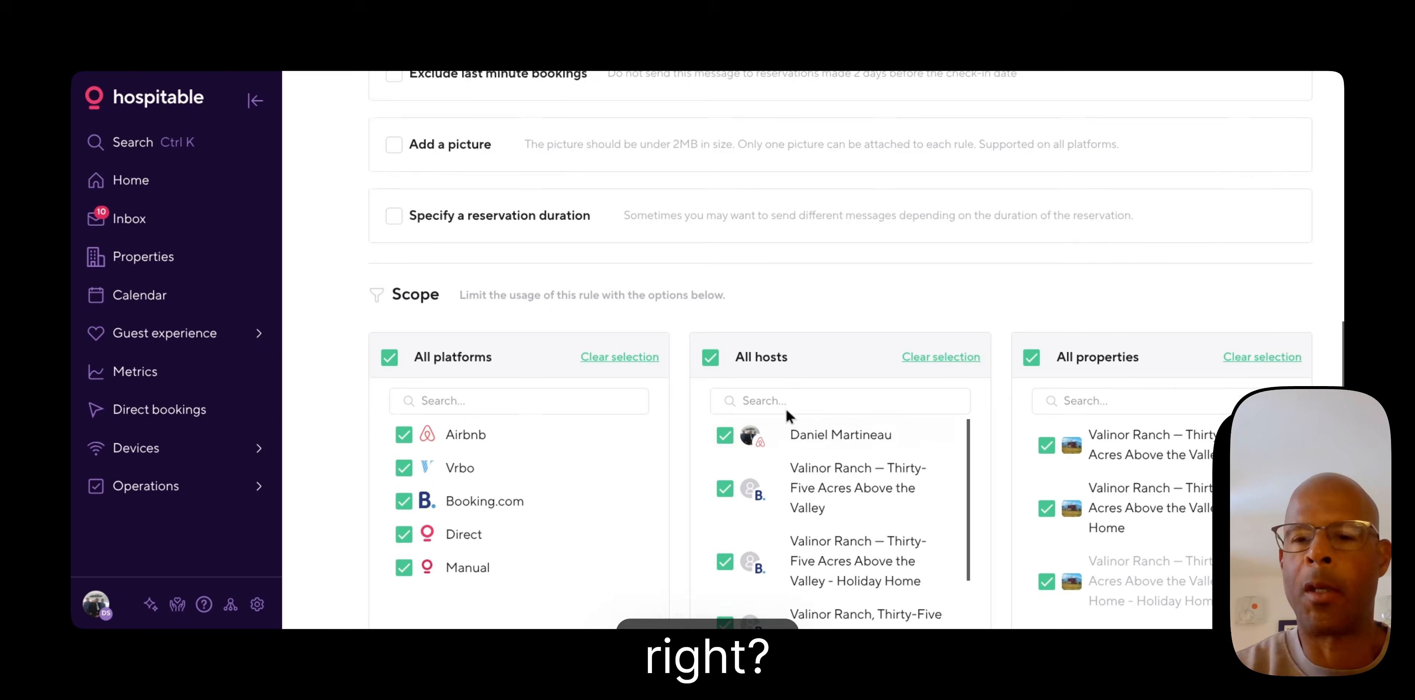
pyautogui.scroll(-5, 786, 408)
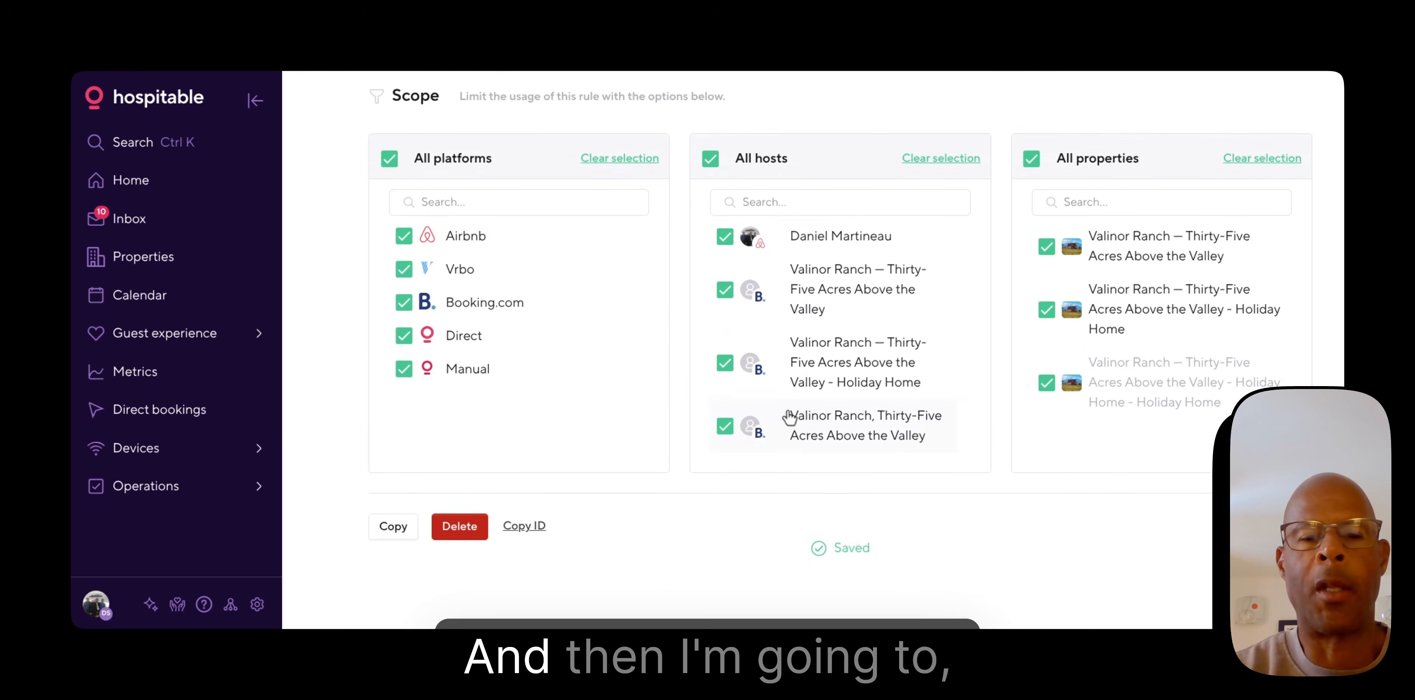
pyautogui.scroll(10, 780, 408)
pyautogui.scroll(5, 802, 391)
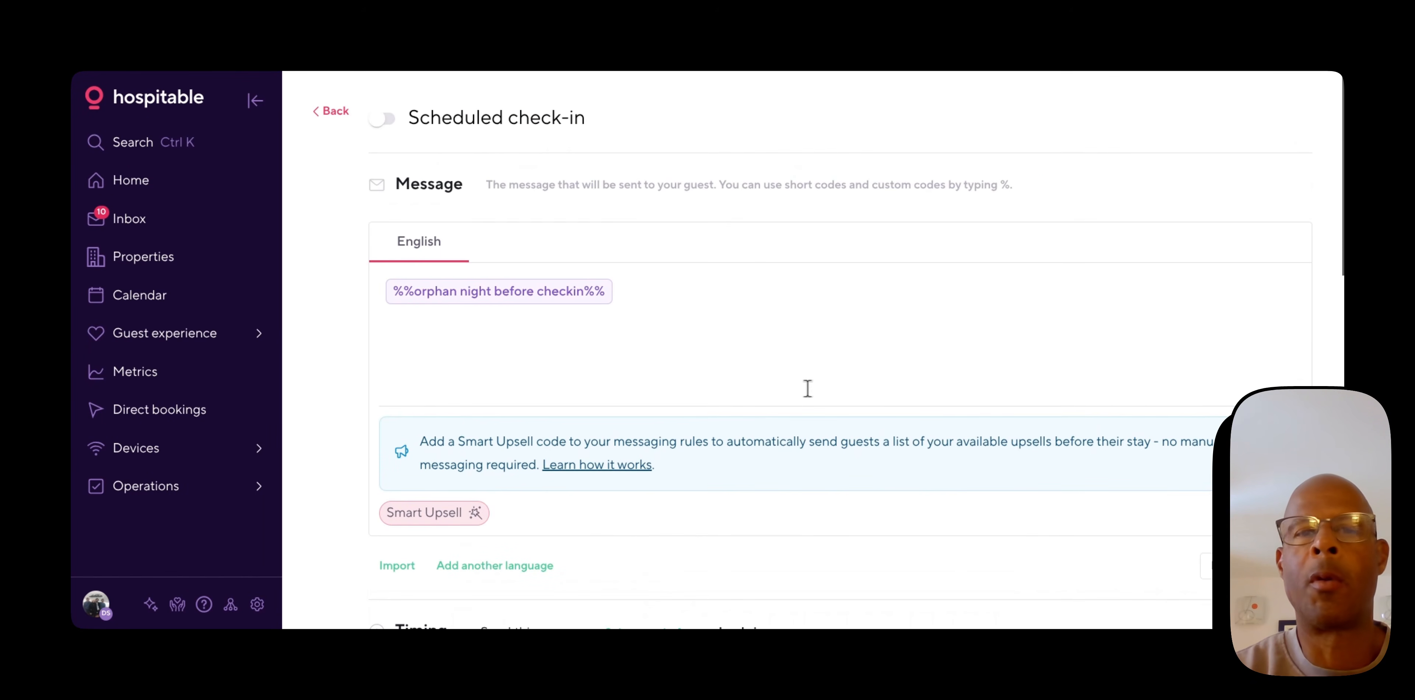